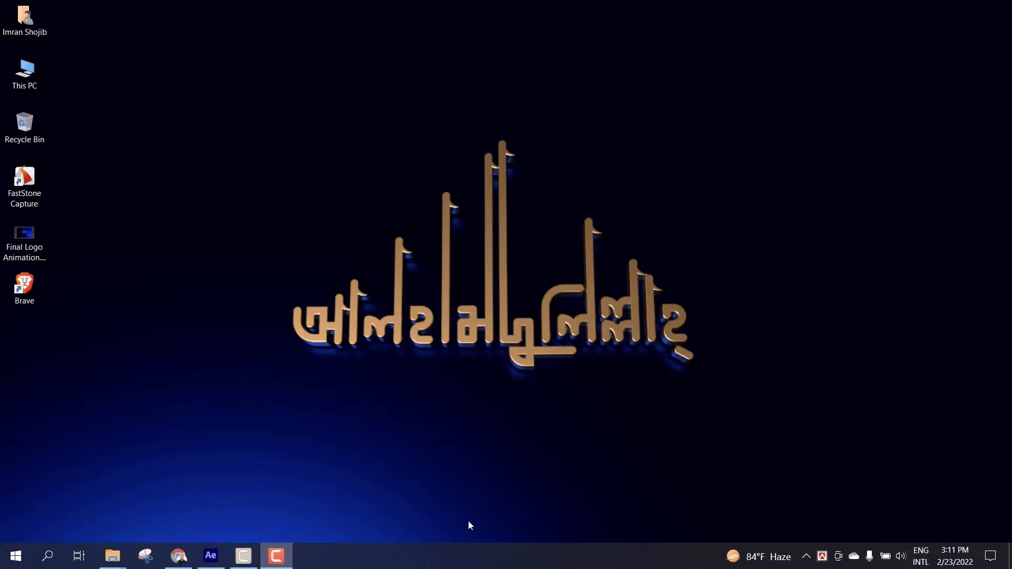
# - Switch to Chrome and open the website mixkit.co
pyautogui.click(178, 556)
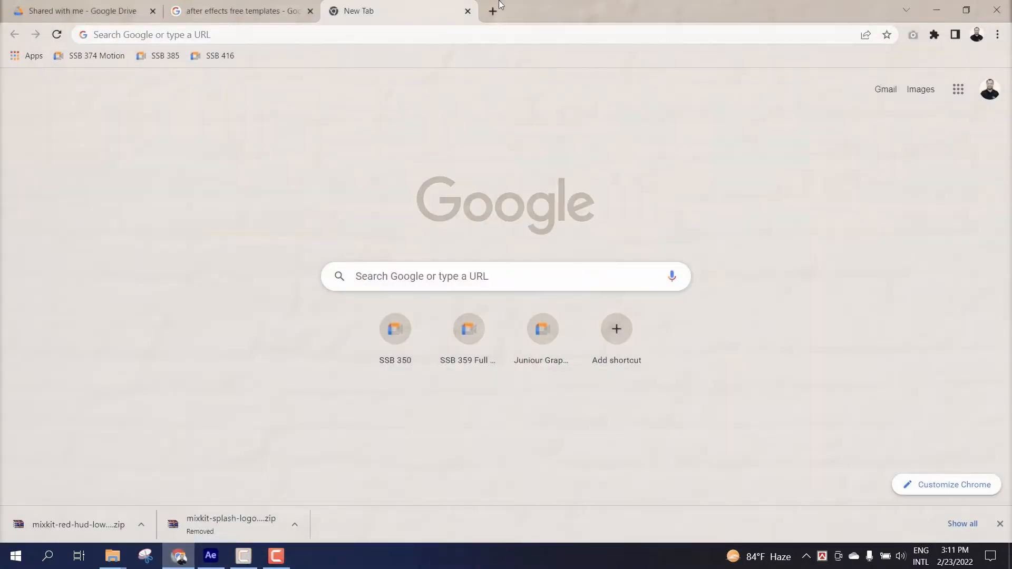
pyautogui.click(410, 37)
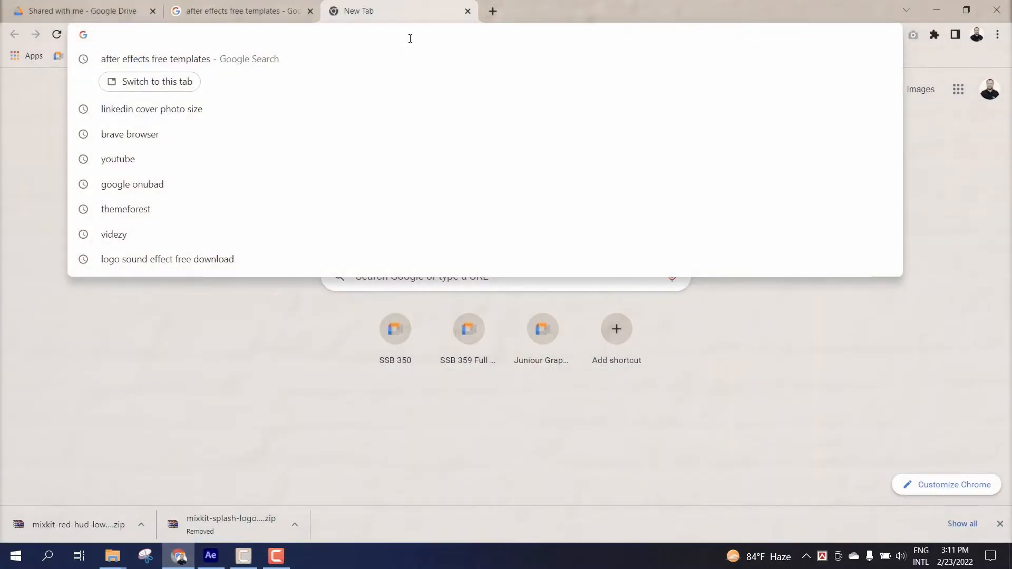
pyautogui.write('mixki')
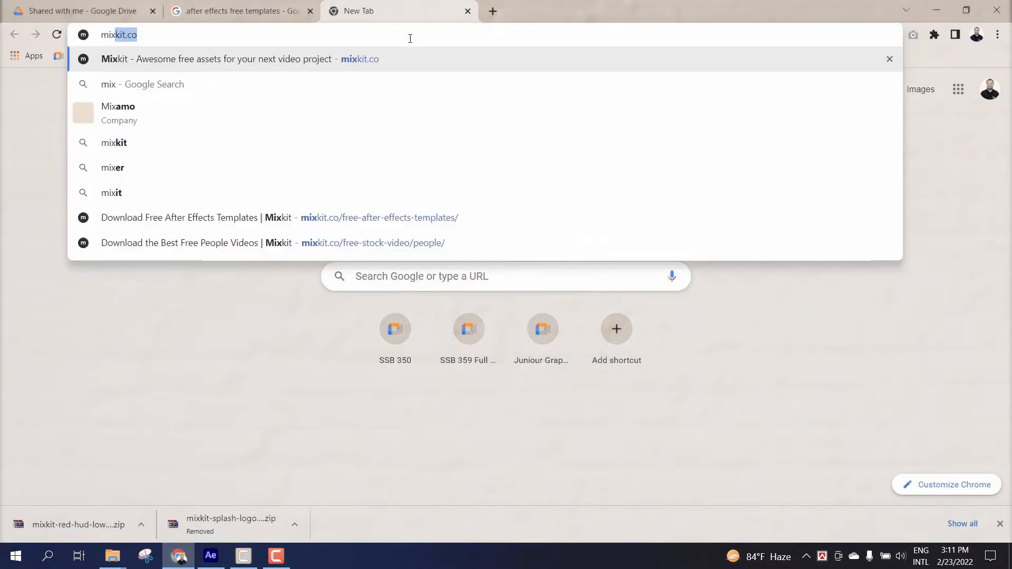
pyautogui.write('t.com')
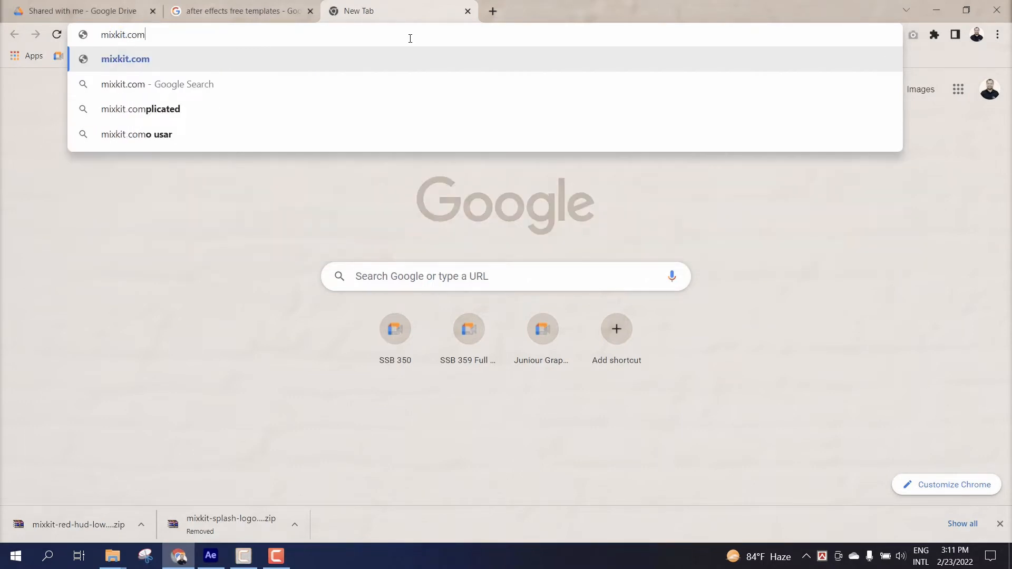
pyautogui.press('BackSpace')
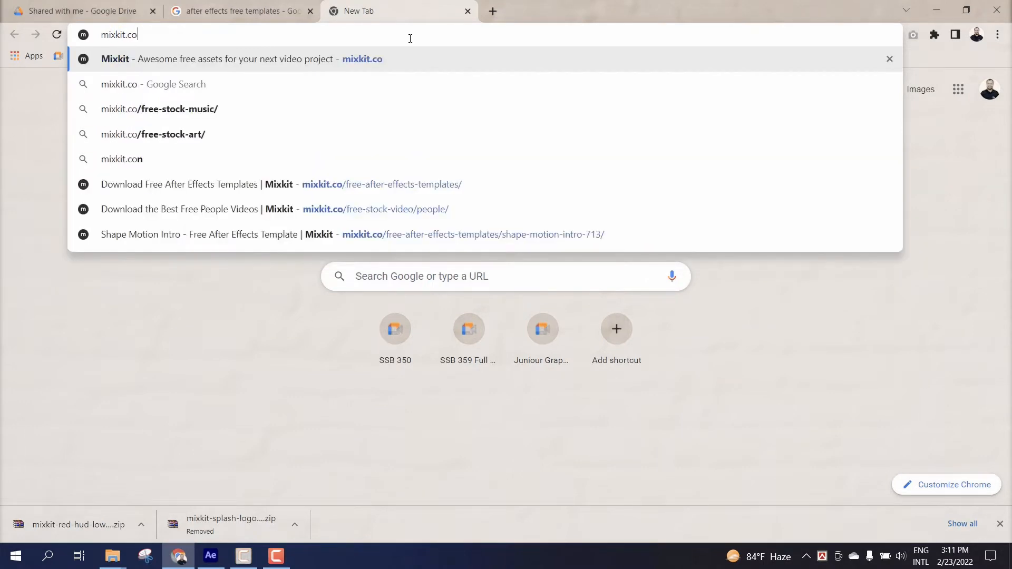
pyautogui.press('Return')
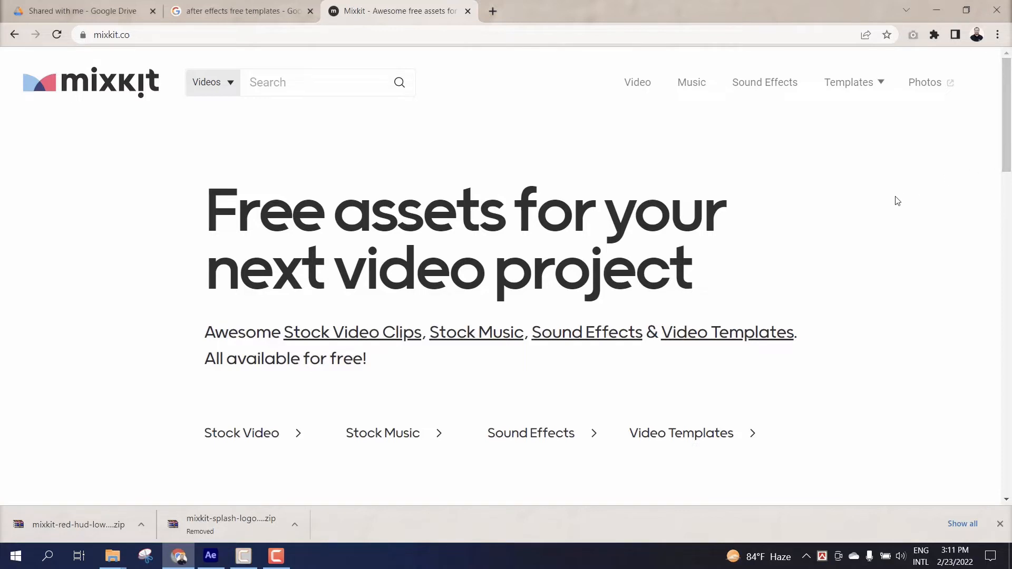
# - Open the site's free video templates and go to the After Effects template collection
pyautogui.click(681, 434)
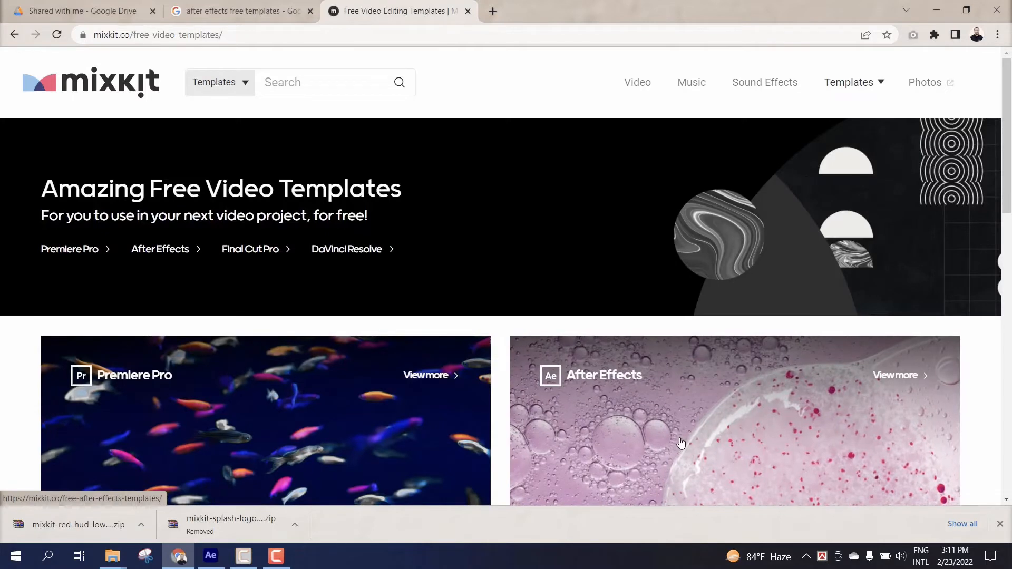
pyautogui.scroll(-3, 391, 323)
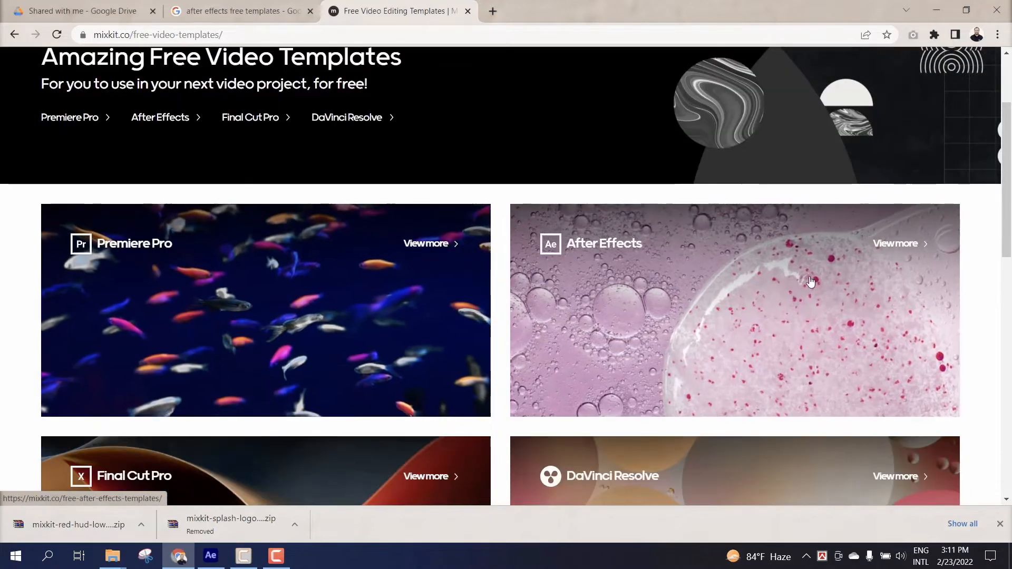
pyautogui.click(647, 270)
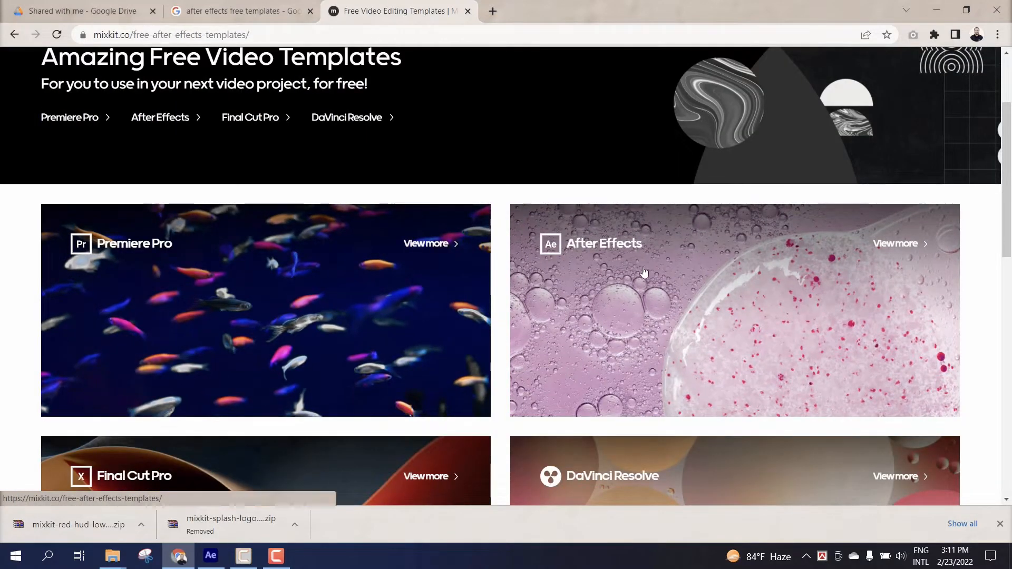
# - Look through the free After Effects templates, examining the preview animations of the titles, logo reveals and slideshows
pyautogui.scroll(-5, 650, 270)
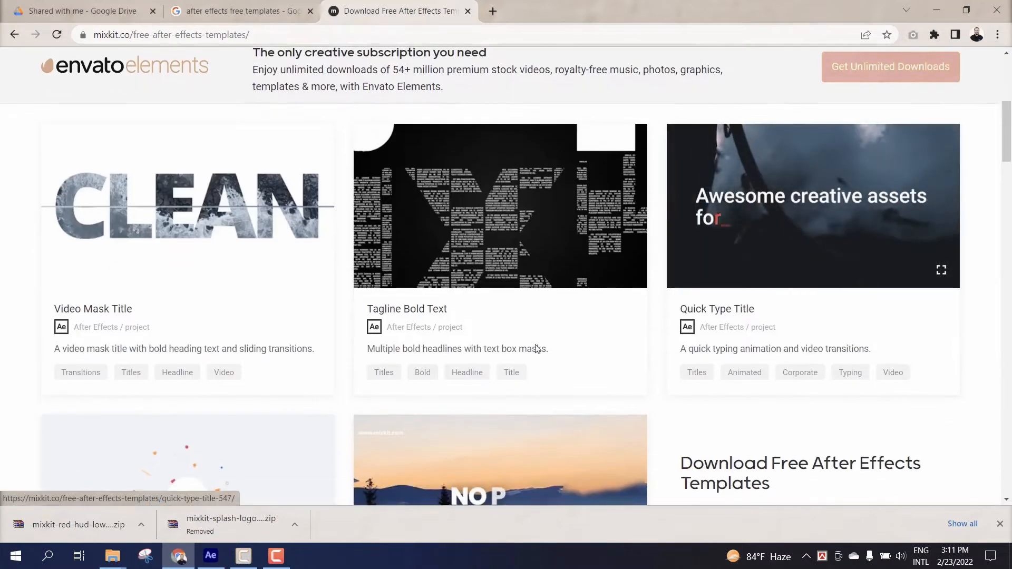
pyautogui.scroll(-4, 385, 402)
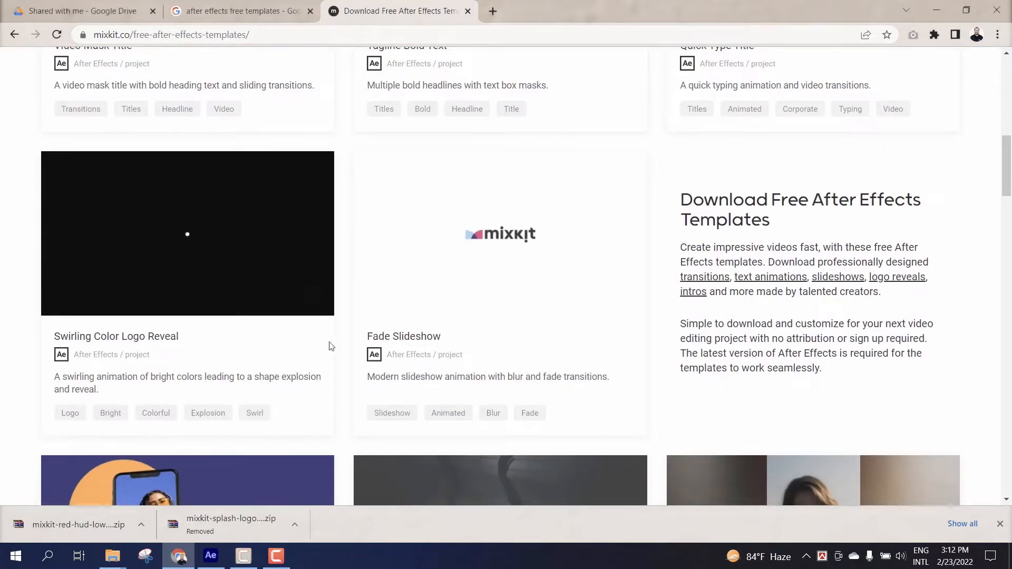
pyautogui.scroll(-2, 365, 345)
pyautogui.scroll(3, 366, 342)
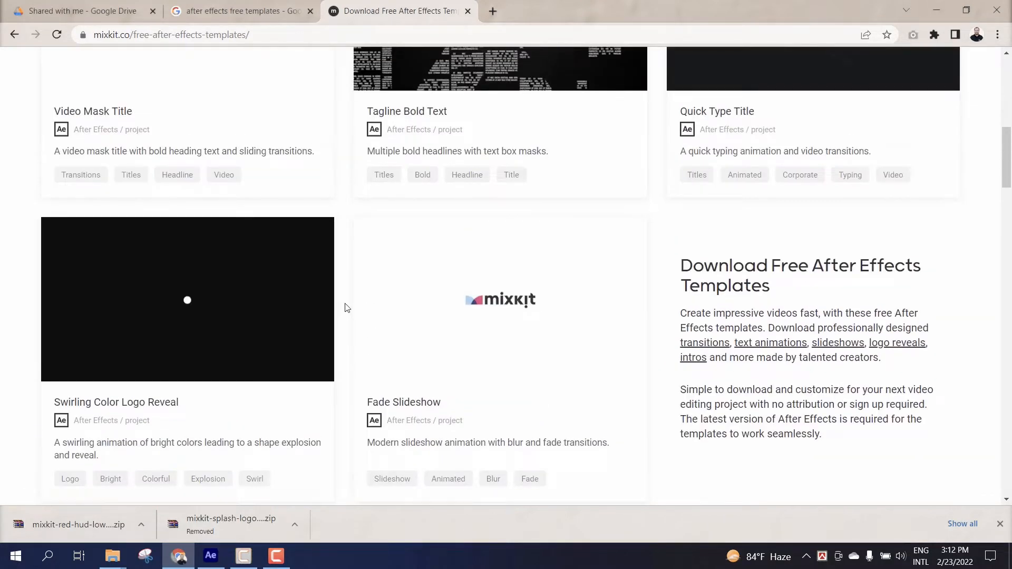
pyautogui.scroll(-11, 966, 294)
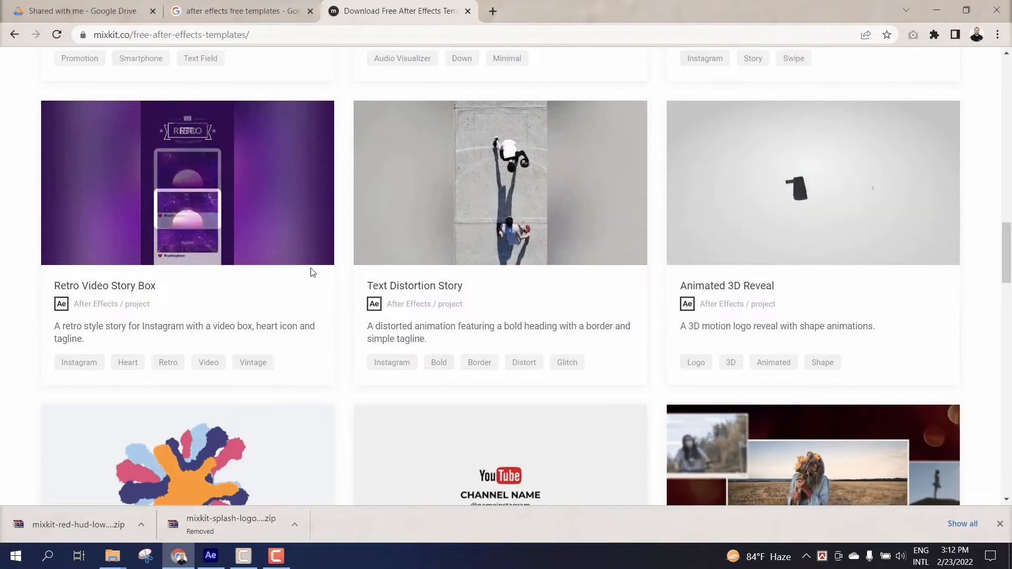
pyautogui.scroll(-2, 313, 268)
pyautogui.scroll(-9, 313, 266)
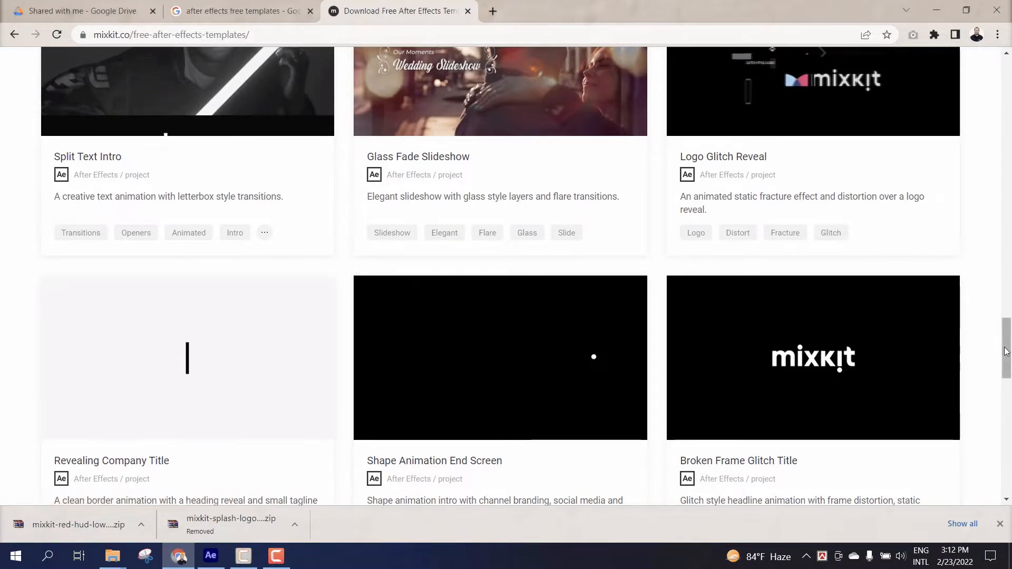
pyautogui.moveTo(1008, 351); pyautogui.dragTo(1010, 282)
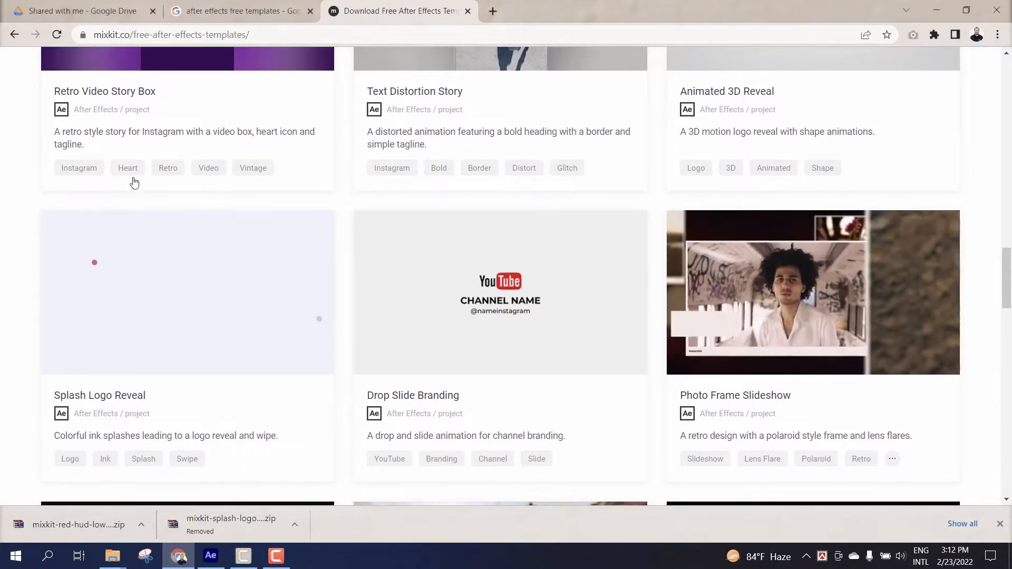
pyautogui.scroll(5, 191, 226)
pyautogui.scroll(20, 191, 226)
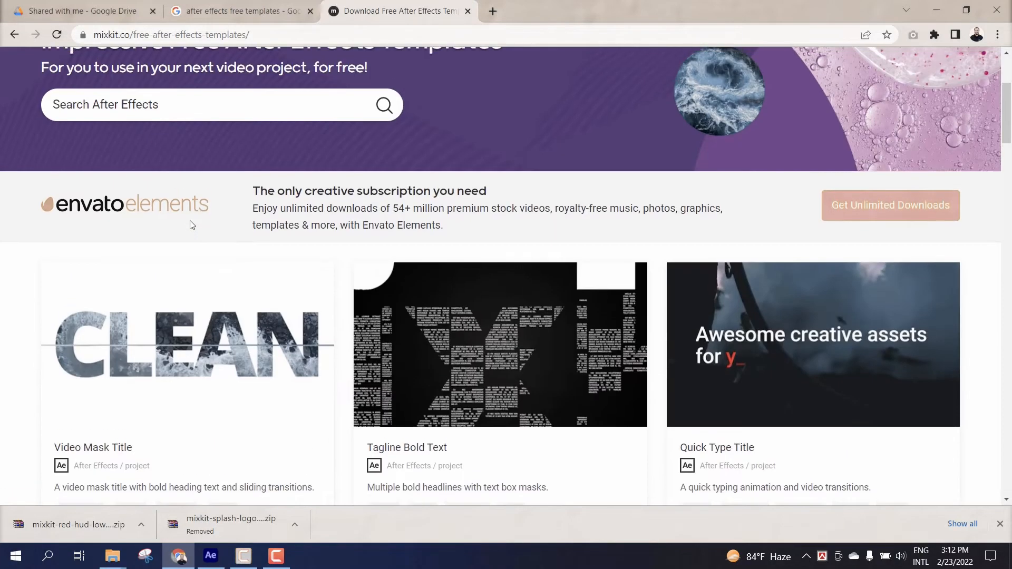
pyautogui.scroll(-12, 191, 227)
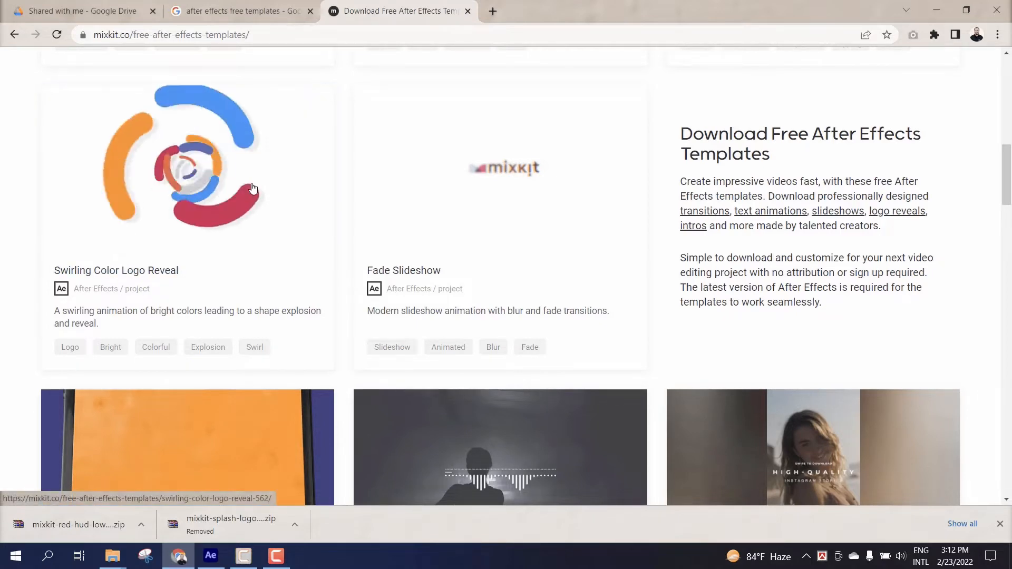
pyautogui.scroll(5, 253, 190)
pyautogui.scroll(6, 253, 189)
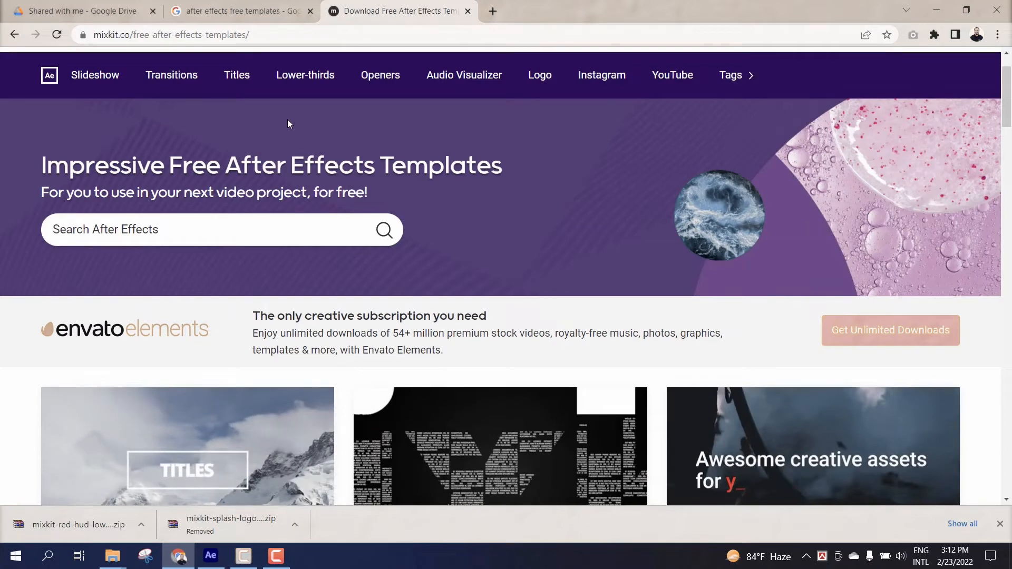
# - Show the Lower-thirds category of After Effects templates and look through its previews
pyautogui.click(309, 86)
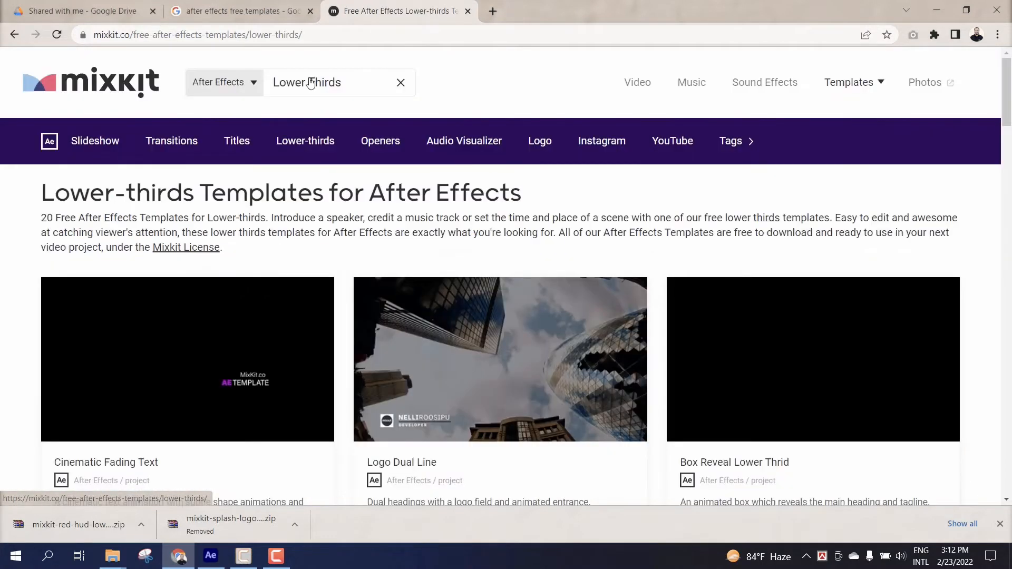
pyautogui.scroll(-2, 447, 232)
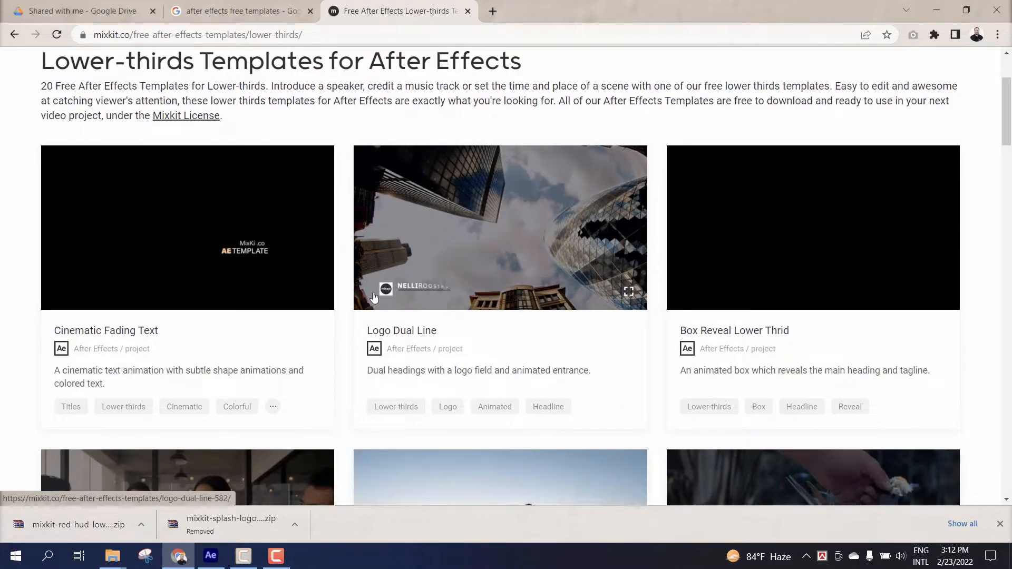
pyautogui.scroll(-2, 771, 237)
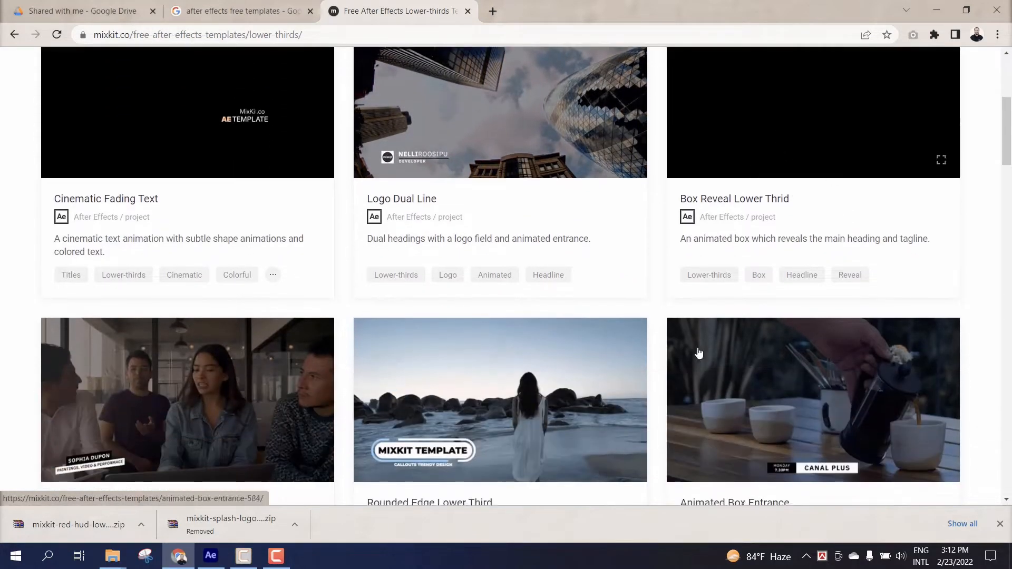
pyautogui.scroll(-1, 237, 380)
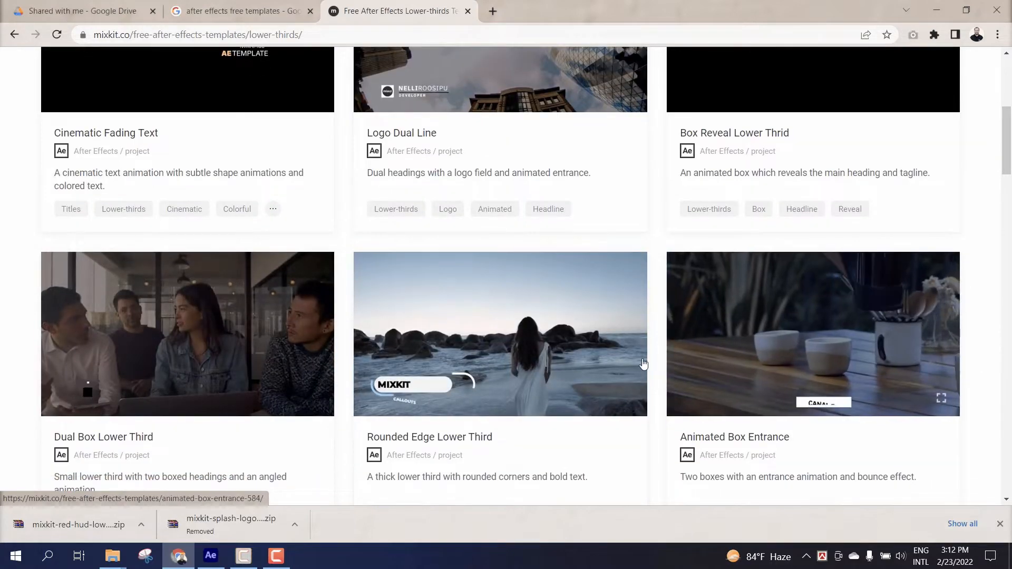
pyautogui.scroll(-2, 606, 361)
pyautogui.scroll(-3, 479, 241)
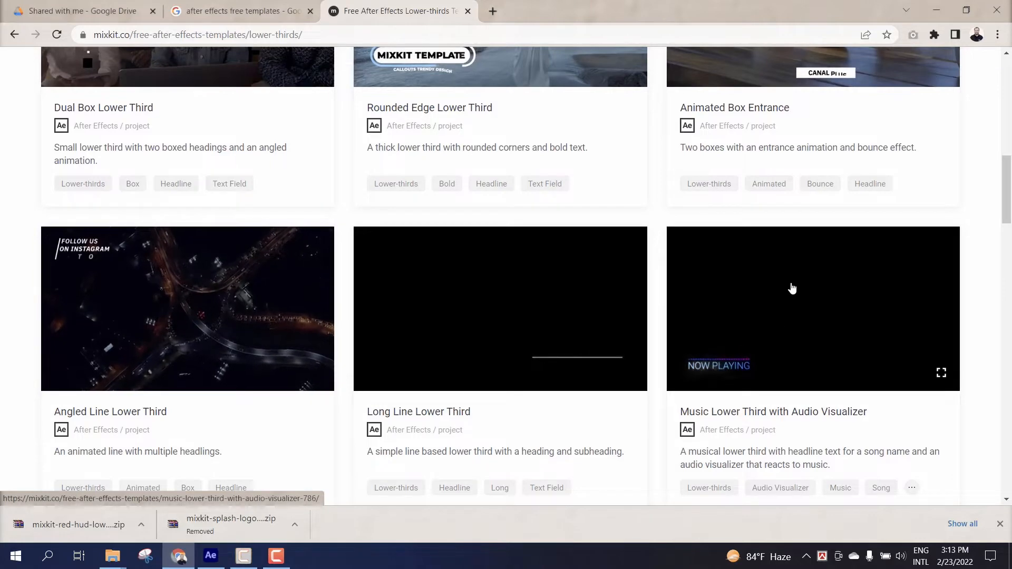
pyautogui.scroll(-3, 793, 281)
pyautogui.scroll(10, 797, 277)
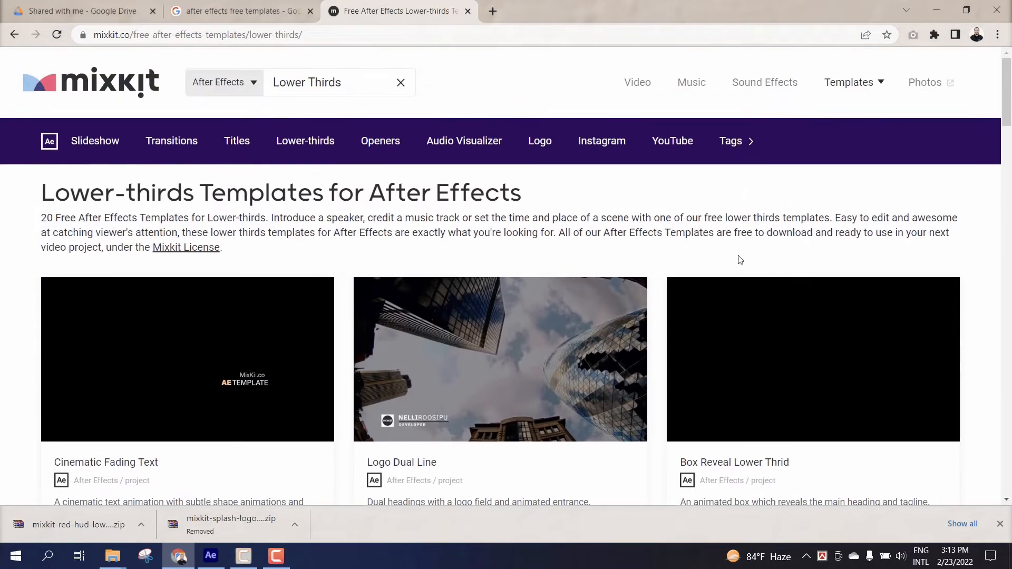
# - Browse the Openers, Titles and Transitions template categories, looking through the previews of the transition templates
pyautogui.click(380, 149)
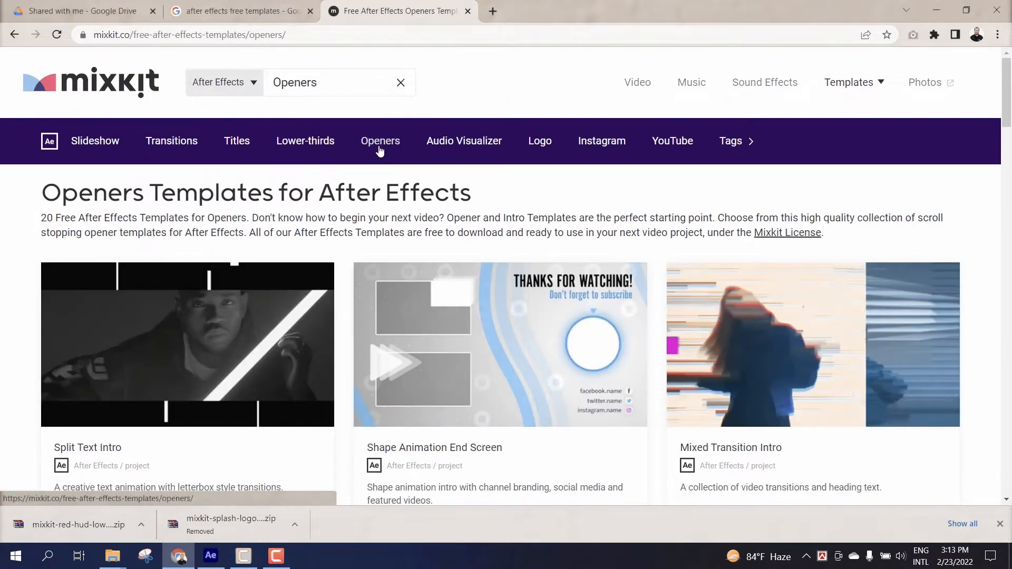
pyautogui.click(253, 148)
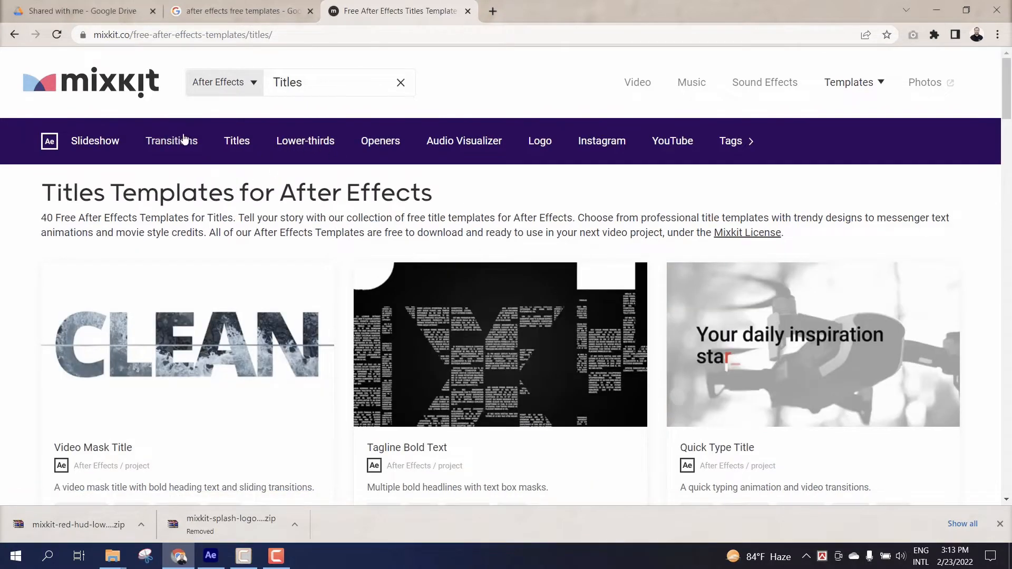
pyautogui.click(183, 140)
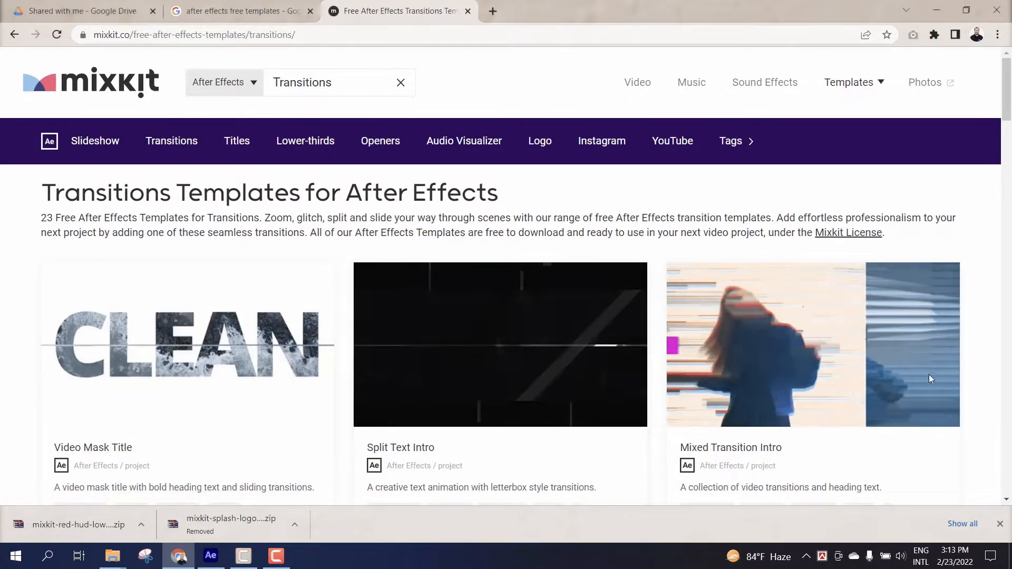
pyautogui.scroll(-3, 929, 394)
pyautogui.scroll(-4, 927, 385)
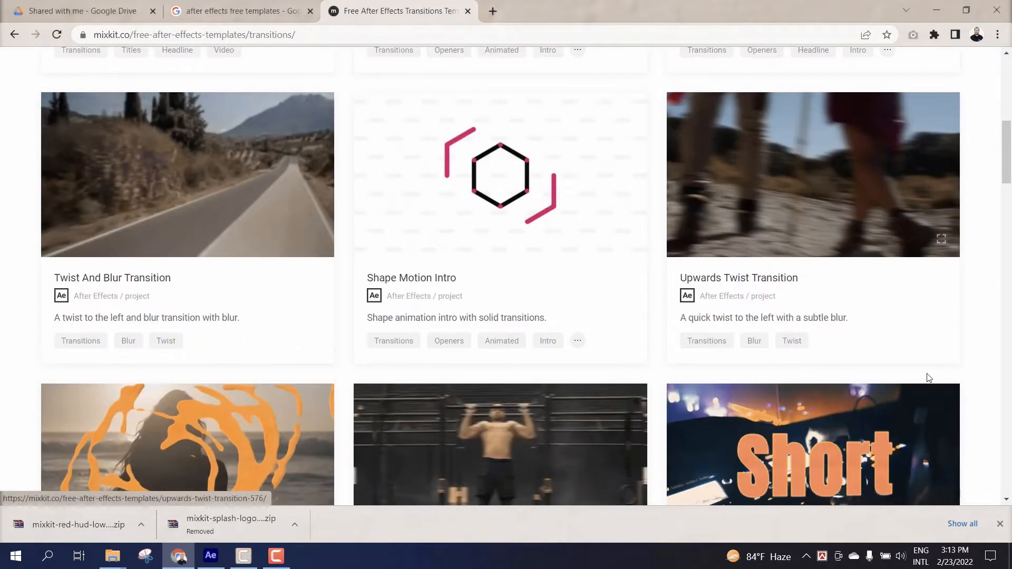
pyautogui.scroll(-4, 795, 312)
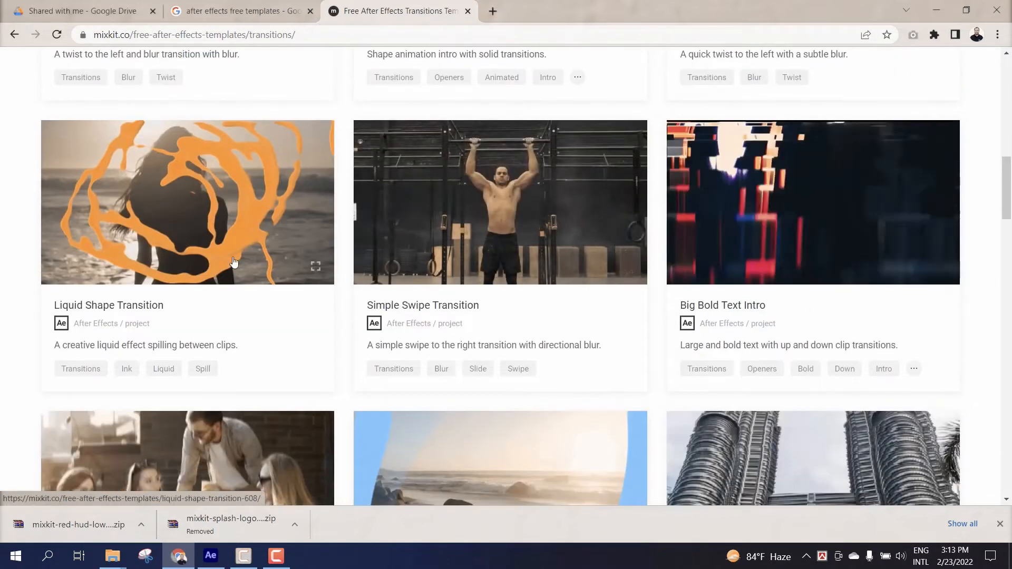
pyautogui.scroll(-5, 642, 362)
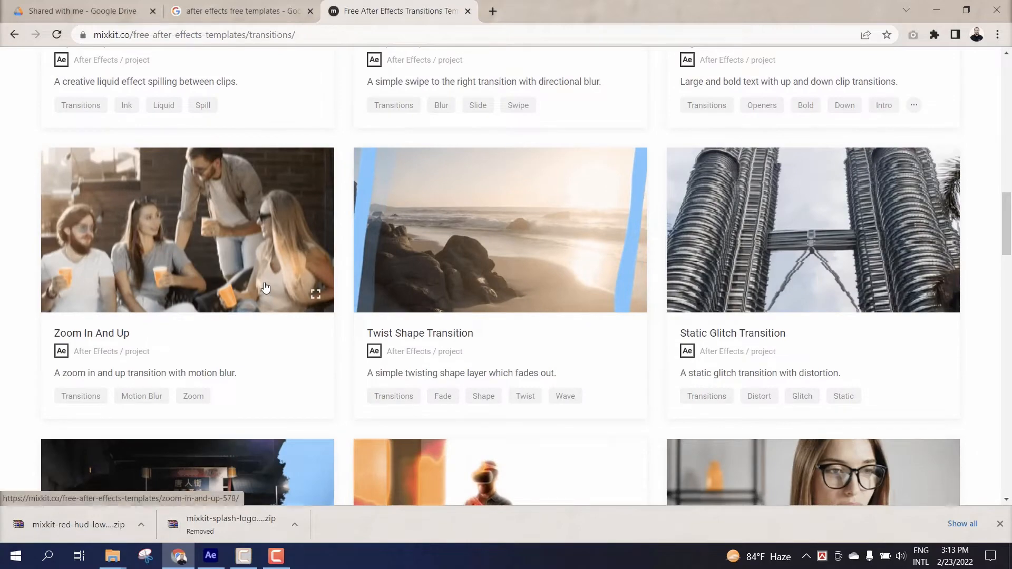
pyautogui.scroll(-6, 796, 295)
pyautogui.scroll(-4, 791, 263)
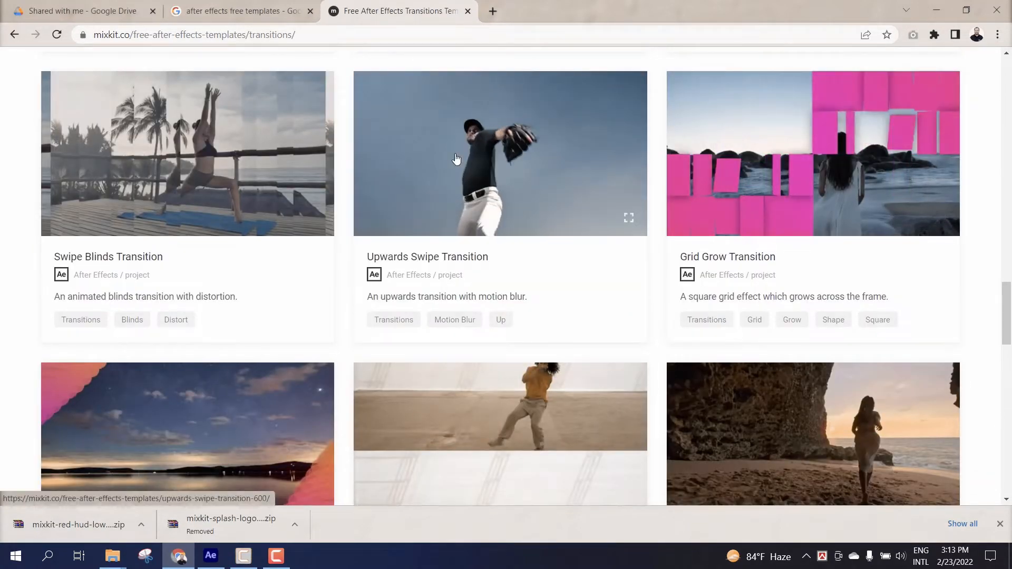
pyautogui.scroll(-3, 586, 203)
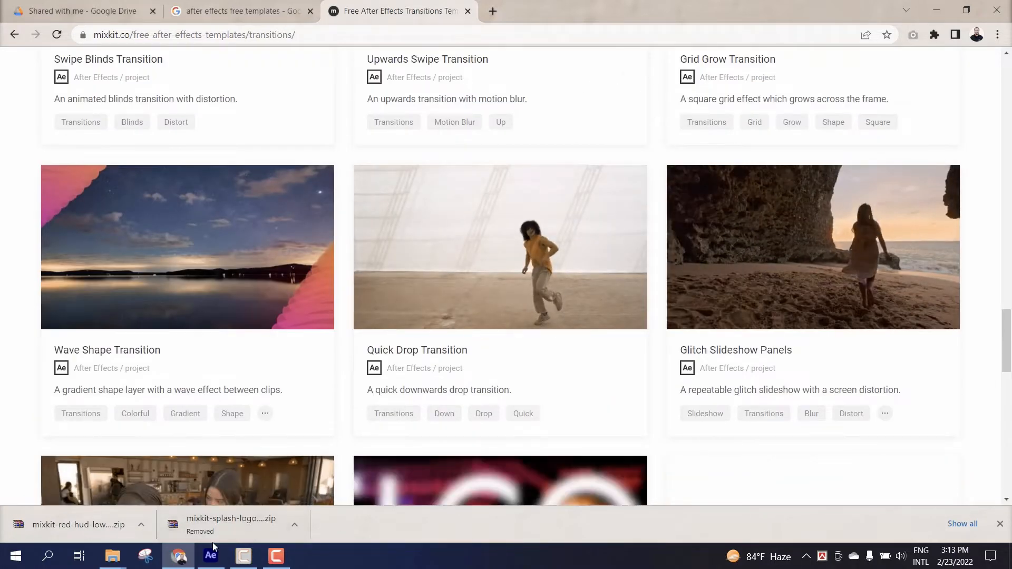
# - Switch to the Work folder in File Explorer and open its 565 subfolder
pyautogui.moveTo(159, 555)
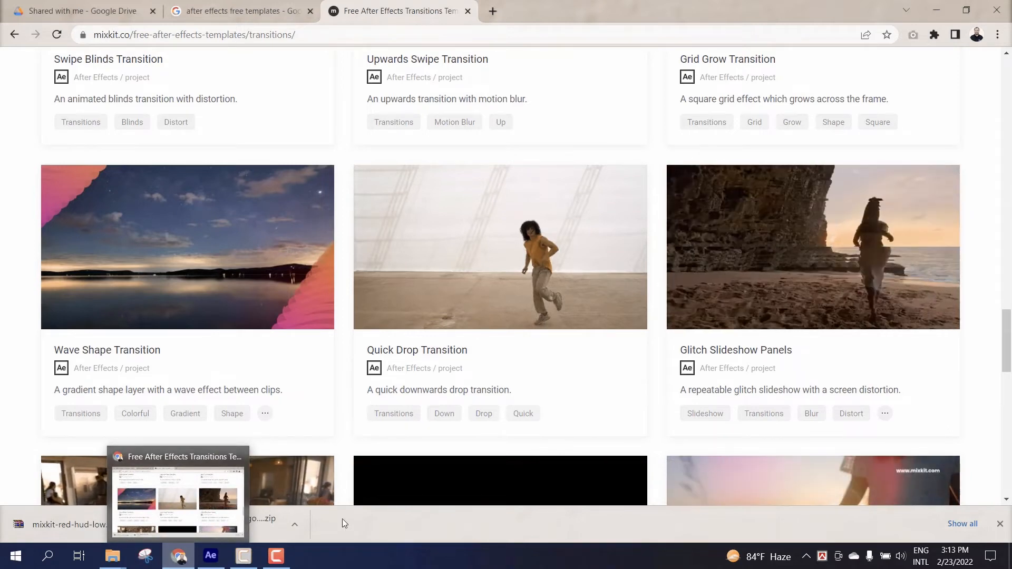
pyautogui.moveTo(113, 556)
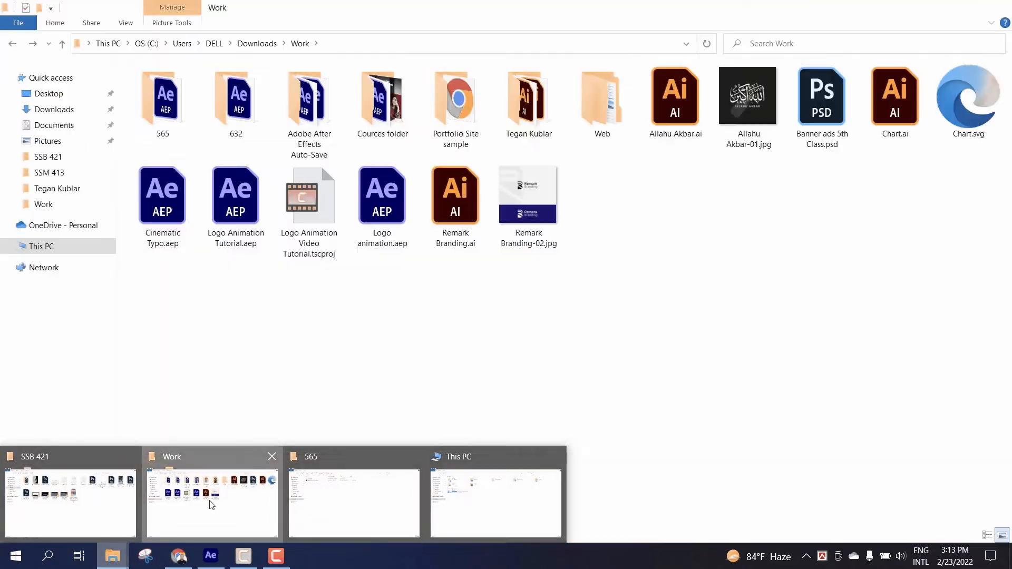
pyautogui.click(210, 500)
pyautogui.doubleClick(168, 109)
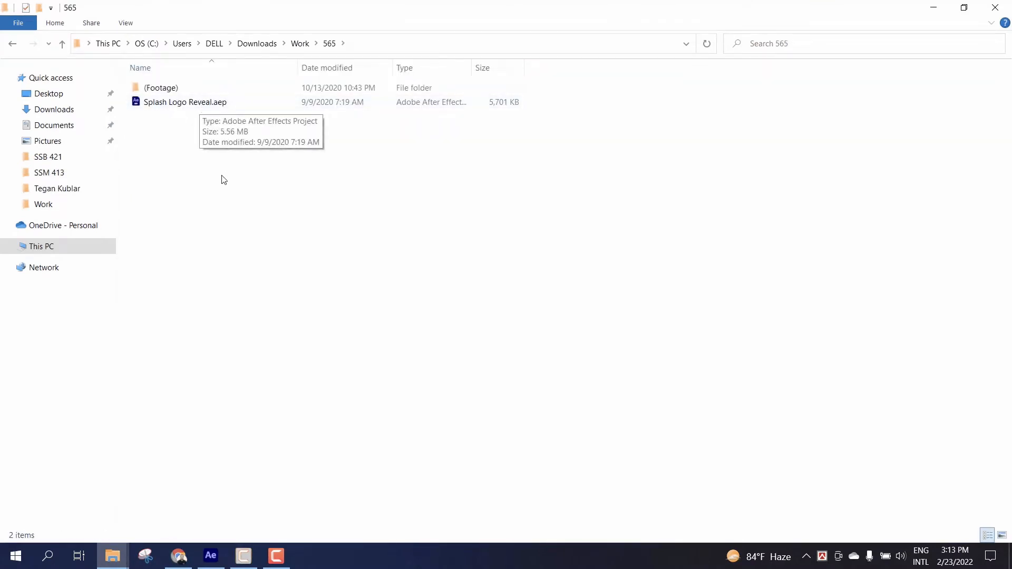
# - Open Splash Logo Reveal.aep in After Effects, accept the version conversion, and preview the Main Comp splash animation
pyautogui.click(213, 107)
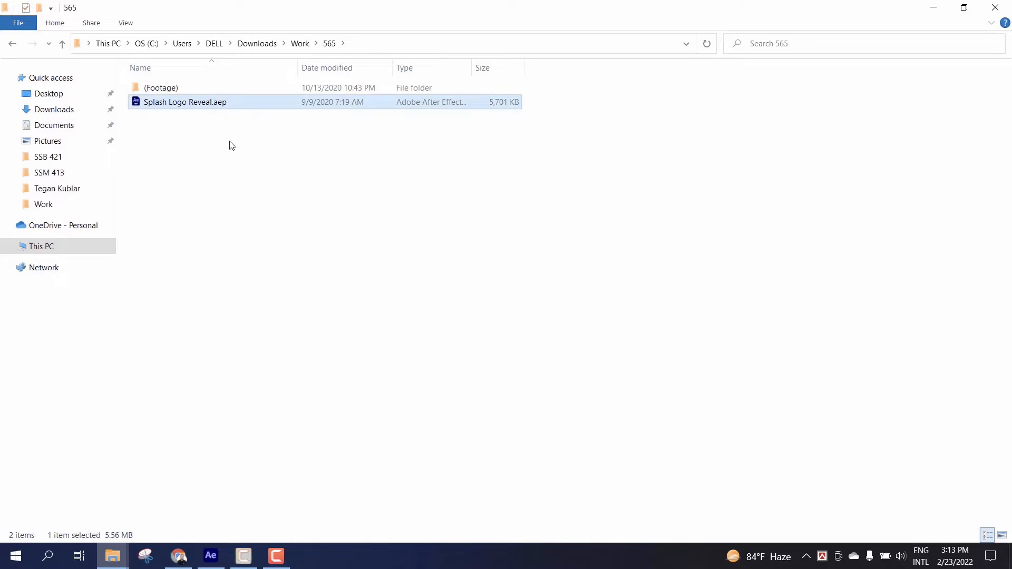
pyautogui.doubleClick(230, 108)
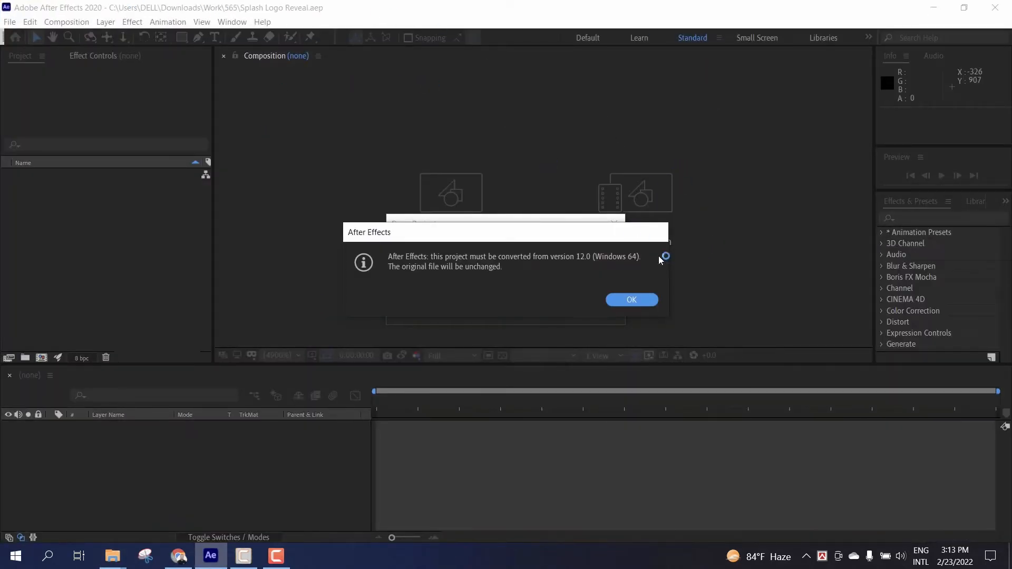
pyautogui.click(635, 298)
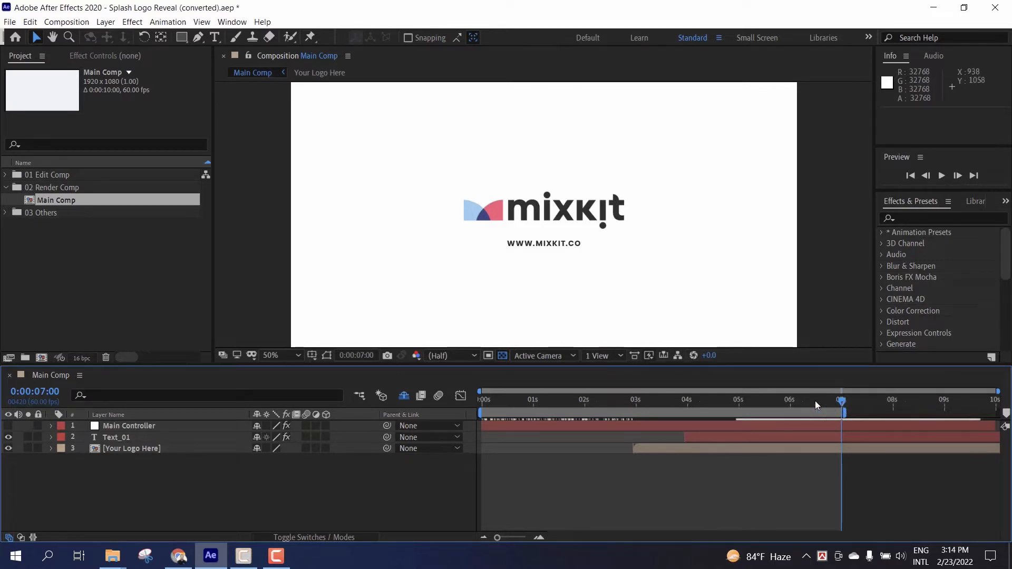
pyautogui.moveTo(815, 404); pyautogui.dragTo(590, 411)
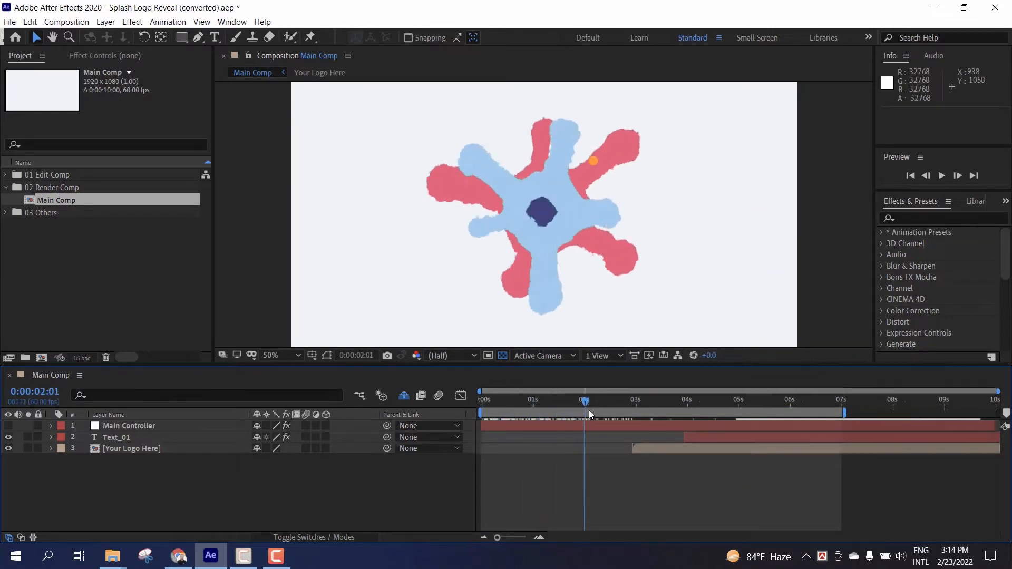
pyautogui.moveTo(589, 411); pyautogui.dragTo(600, 411)
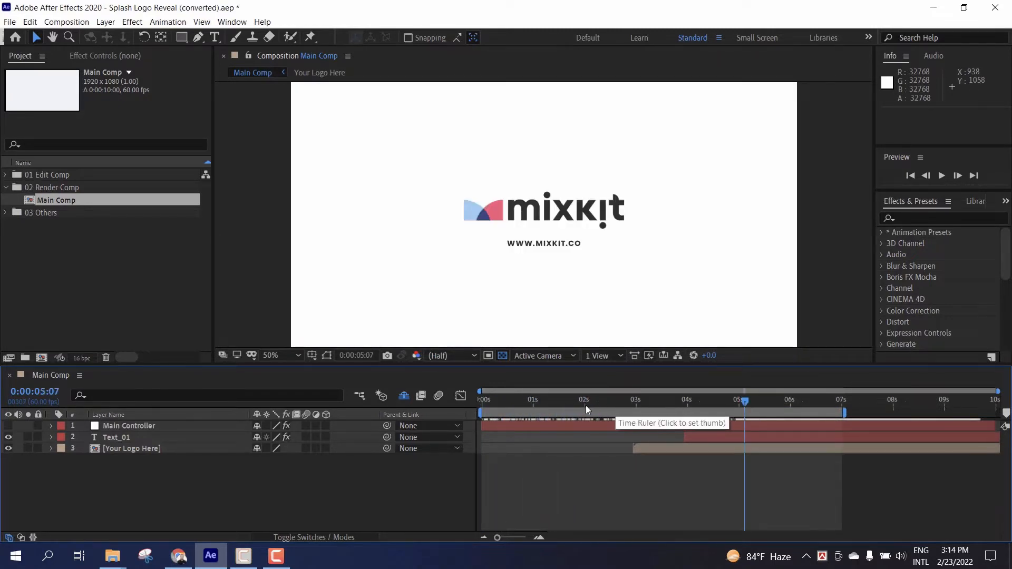
pyautogui.moveTo(518, 403); pyautogui.dragTo(668, 416)
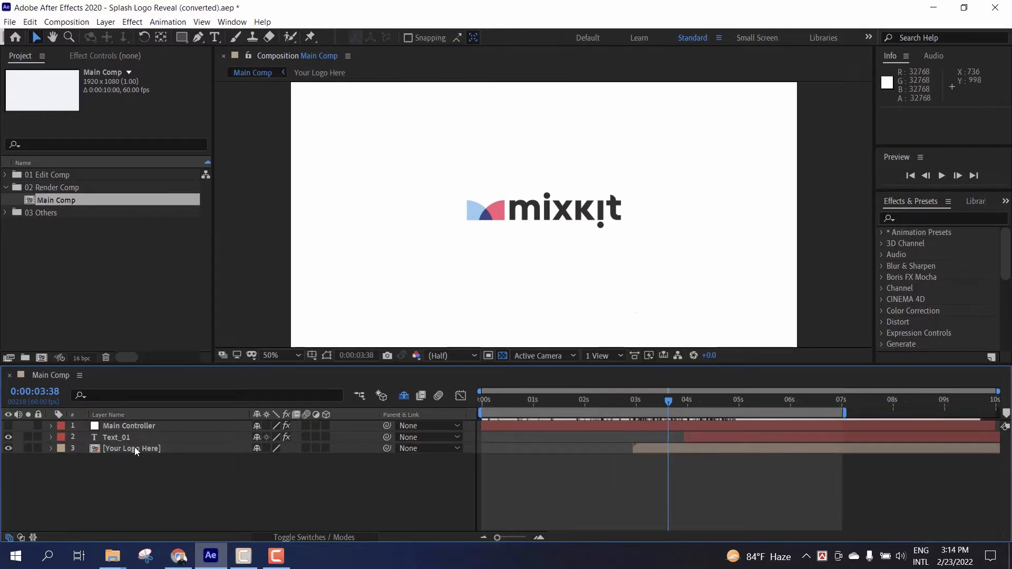
# - Open the Your Logo Here composition from the project's 01 Edit Comp folder
pyautogui.click(115, 449)
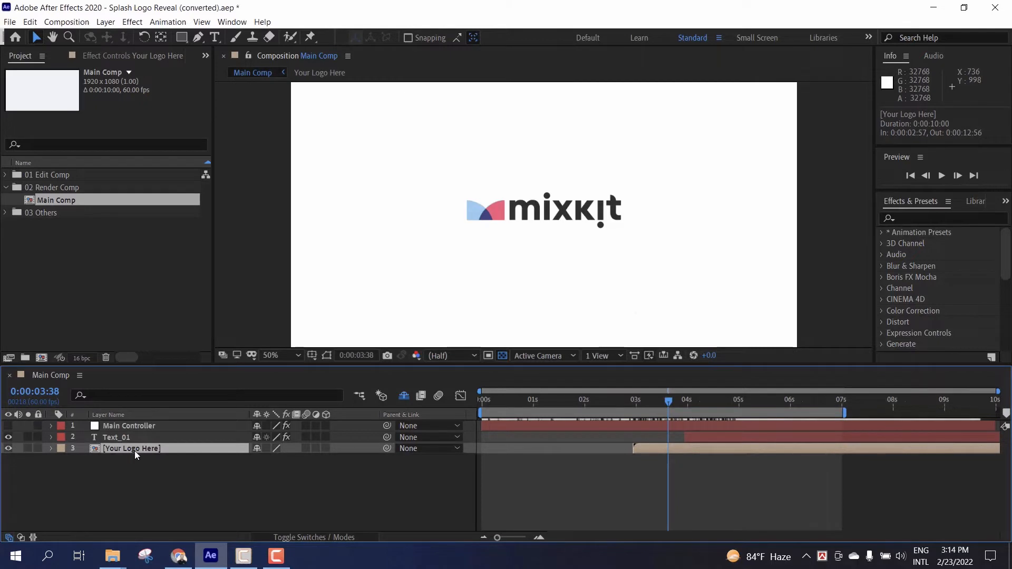
pyautogui.click(5, 175)
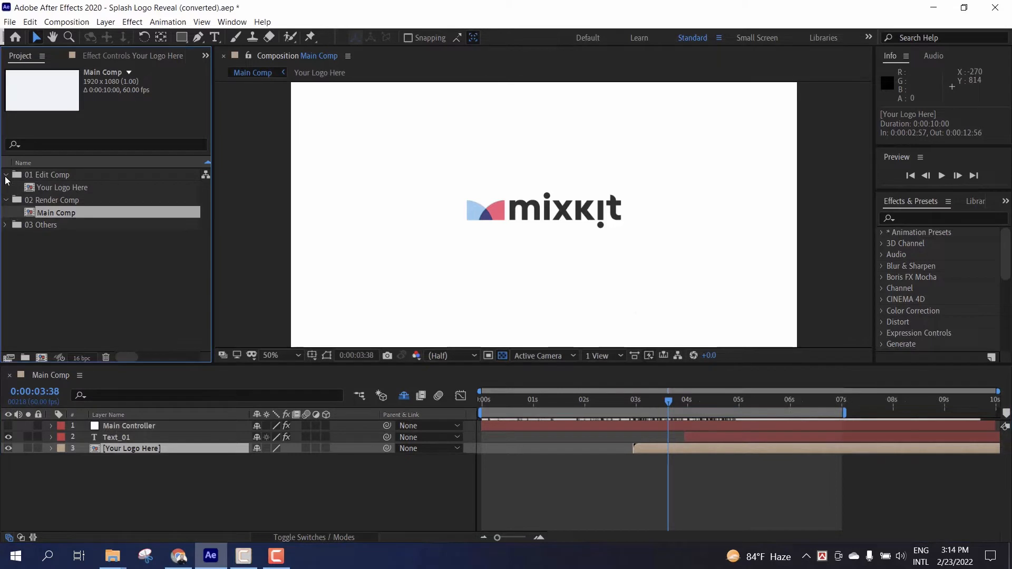
pyautogui.click(49, 188)
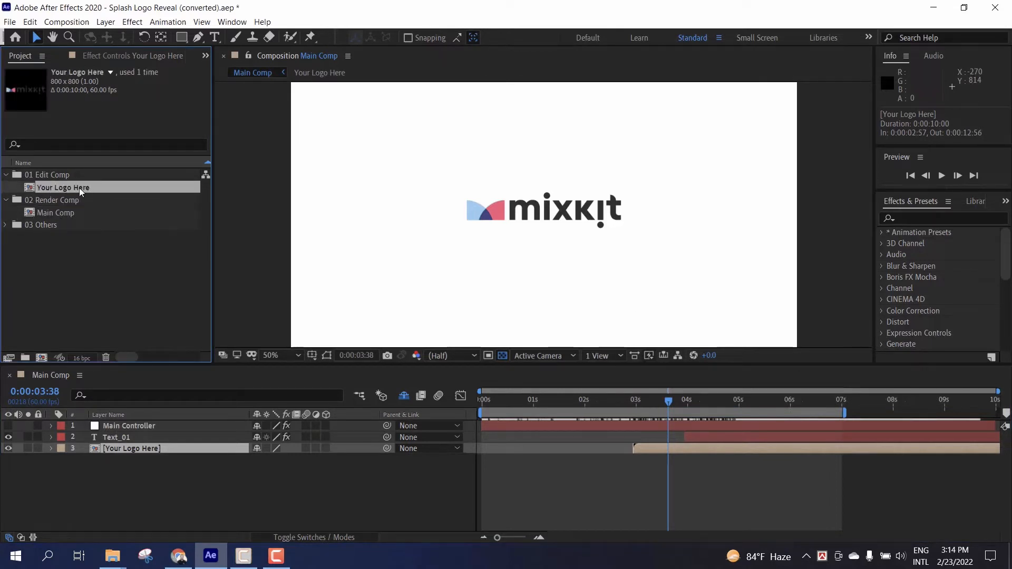
pyautogui.doubleClick(84, 188)
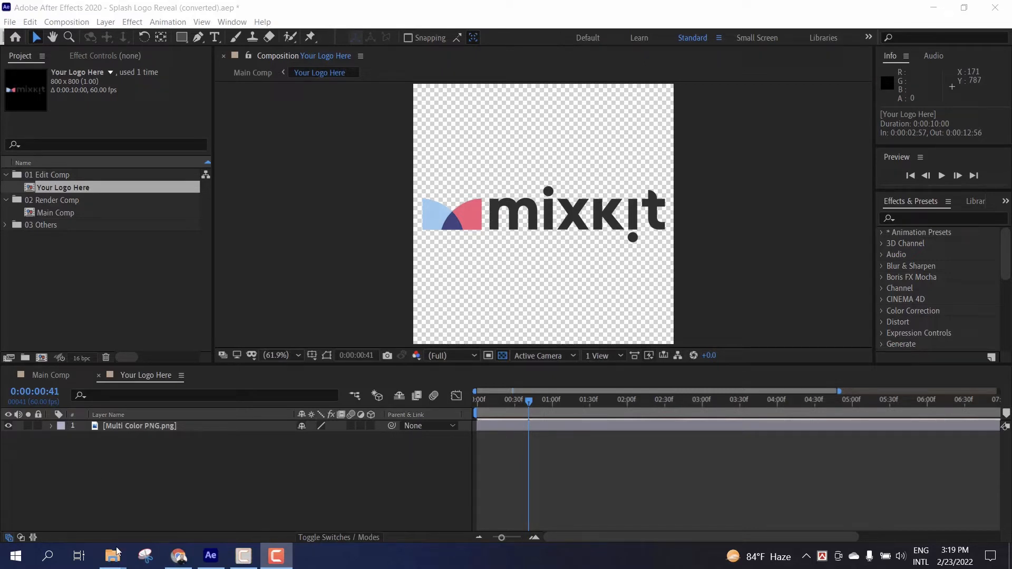
# - Add logo.png from the Work folder above the existing layer in Your Logo Here and hide the Multi Color PNG.png layer
pyautogui.moveTo(119, 557)
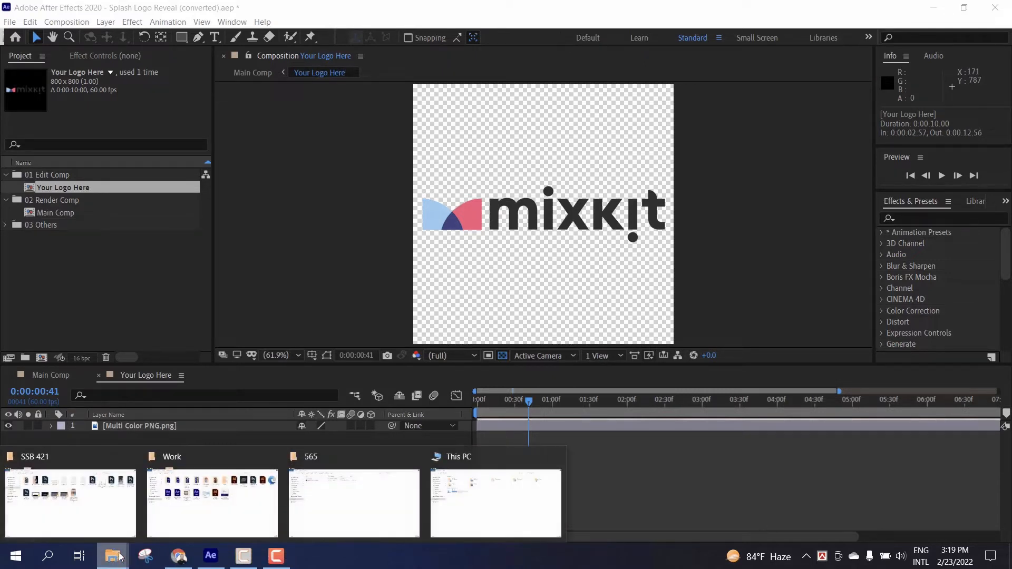
pyautogui.click(227, 498)
pyautogui.click(460, 208)
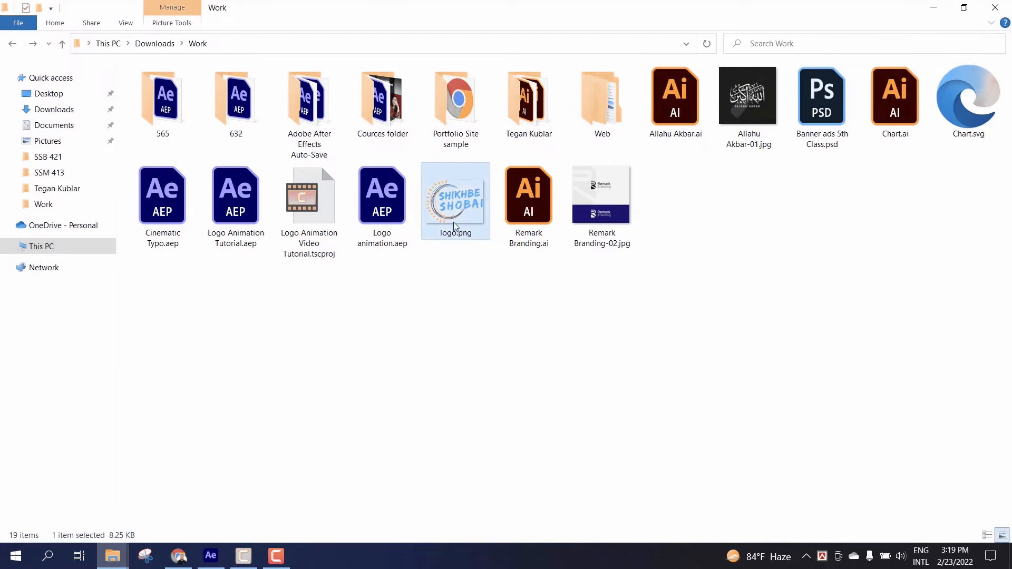
pyautogui.moveTo(455, 227); pyautogui.dragTo(422, 306)
pyautogui.moveTo(466, 217); pyautogui.dragTo(204, 458)
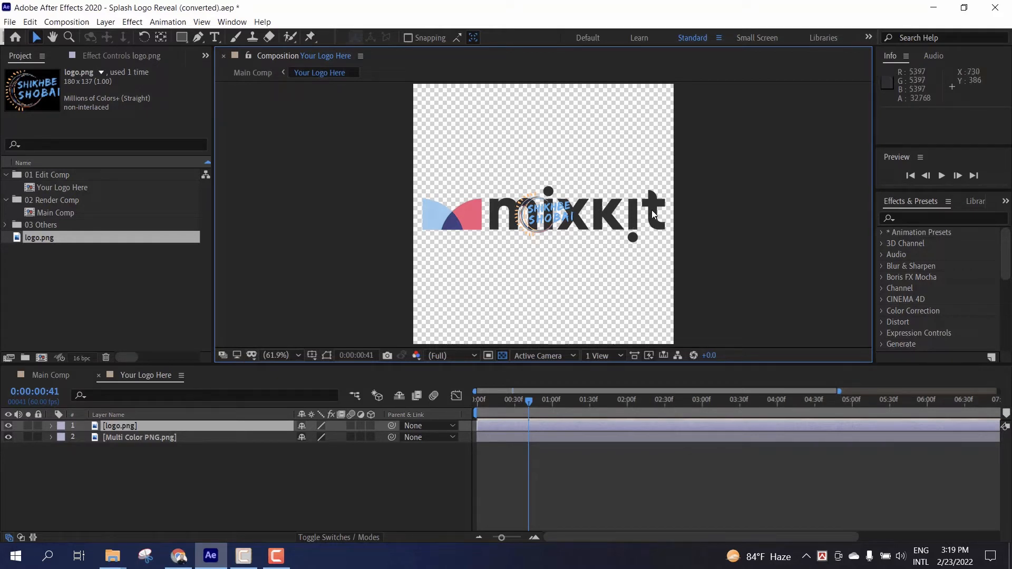
pyautogui.click(8, 437)
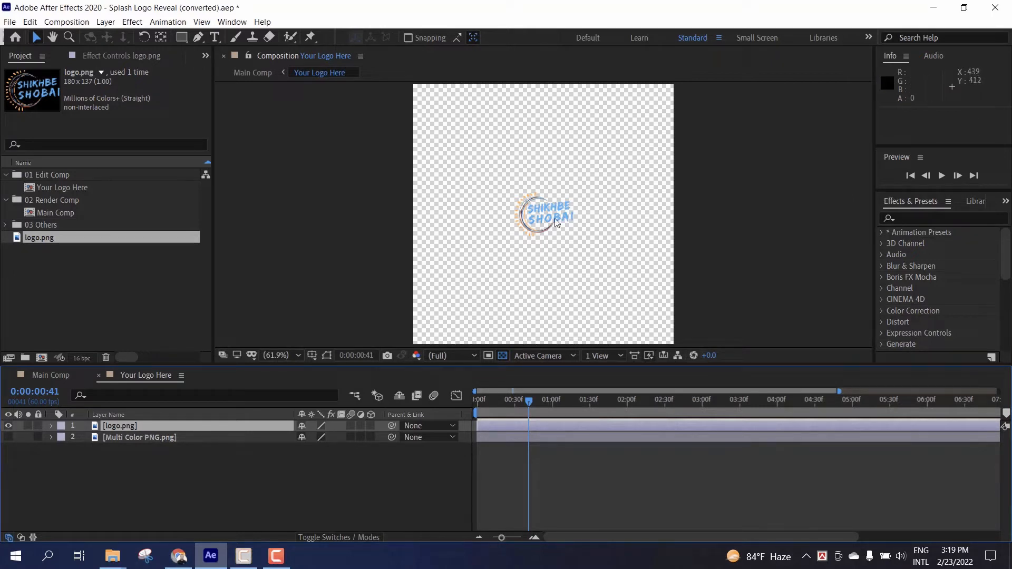
# - Set the logo.png layer's Scale to 250% in its Transform properties
pyautogui.click(51, 426)
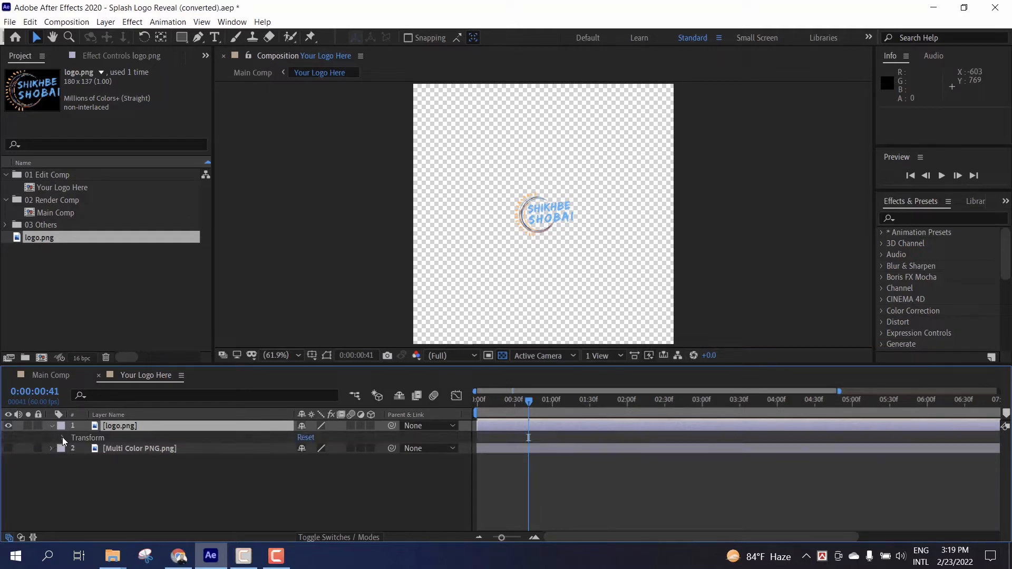
pyautogui.click(62, 438)
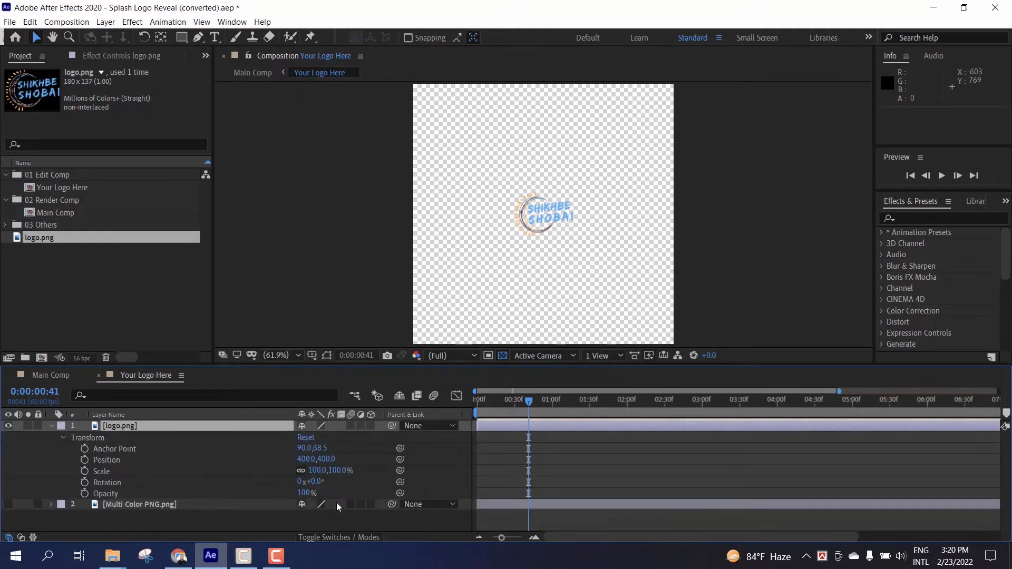
pyautogui.moveTo(340, 470); pyautogui.dragTo(383, 472)
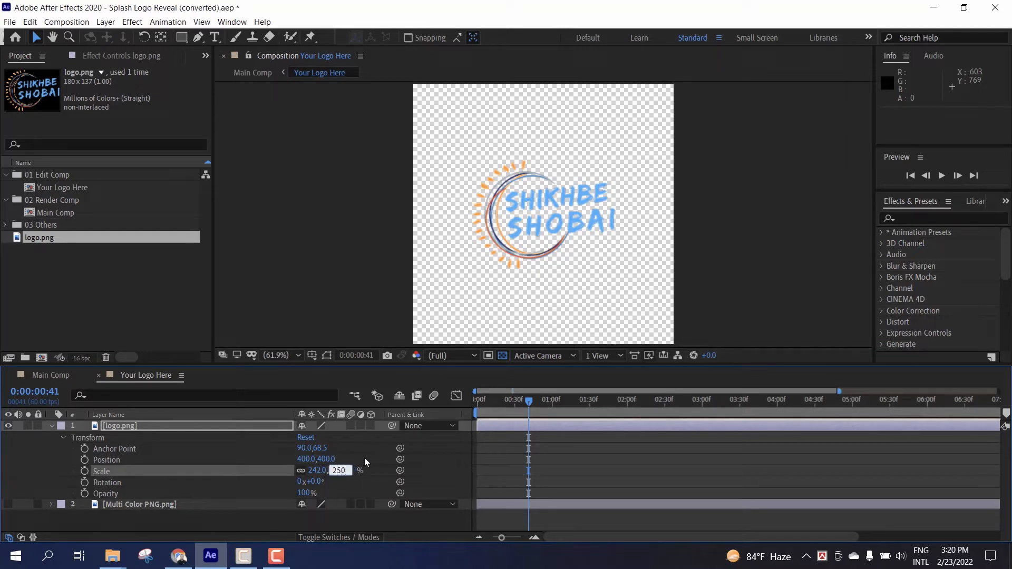
pyautogui.press('Return')
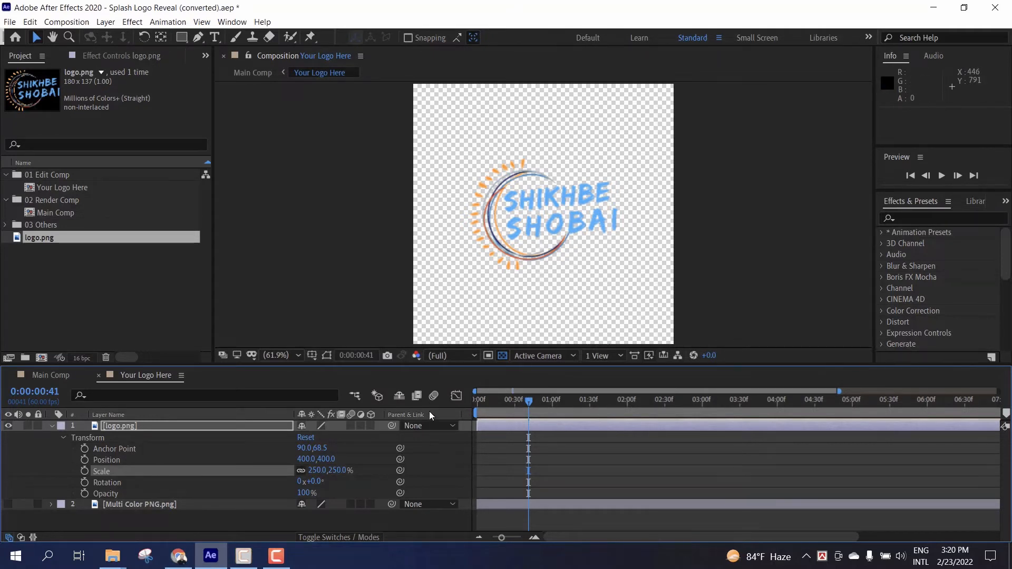
# - Return to Main Comp, check where the web address text shows, and reveal the Text_01 layer's keyframed properties
pyautogui.click(60, 378)
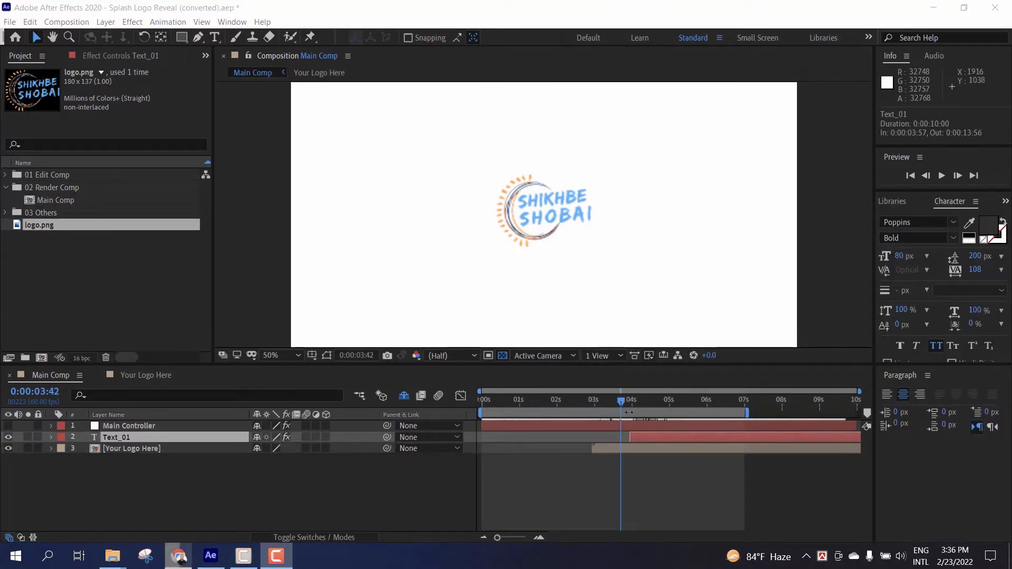
pyautogui.moveTo(619, 398); pyautogui.dragTo(683, 434)
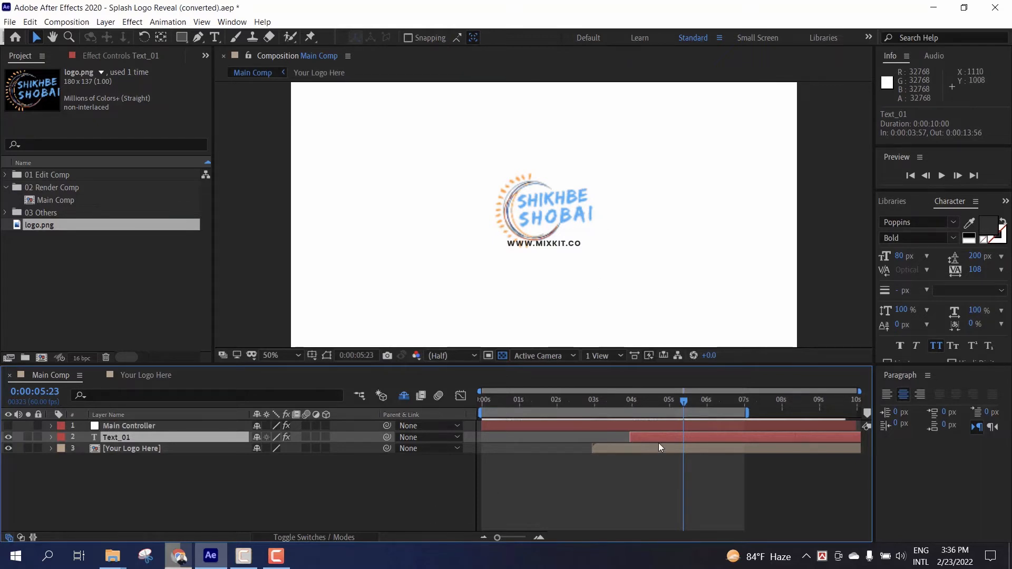
pyautogui.moveTo(672, 406); pyautogui.dragTo(701, 406)
pyautogui.click(124, 472)
pyautogui.click(138, 437)
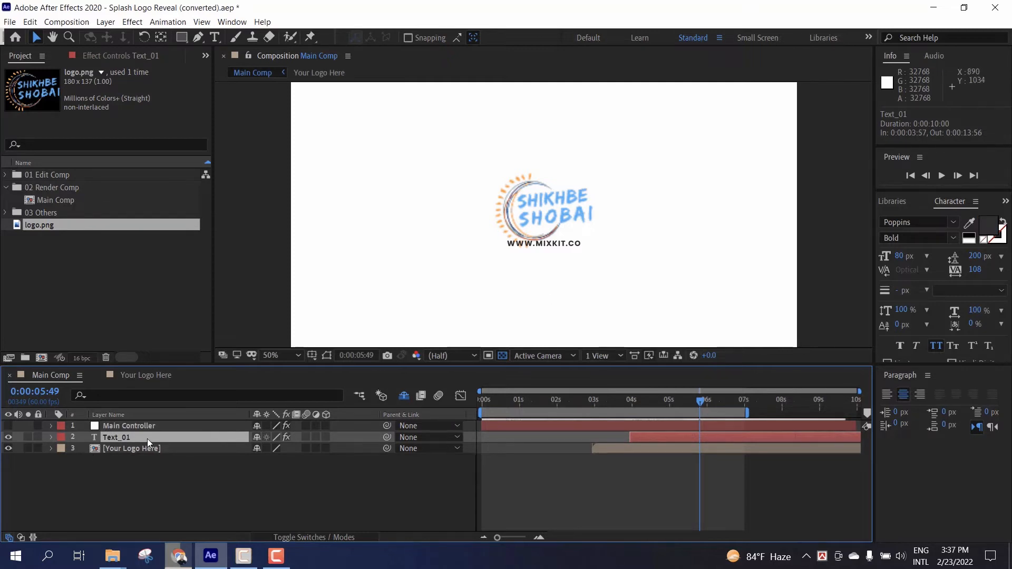
pyautogui.press('u')
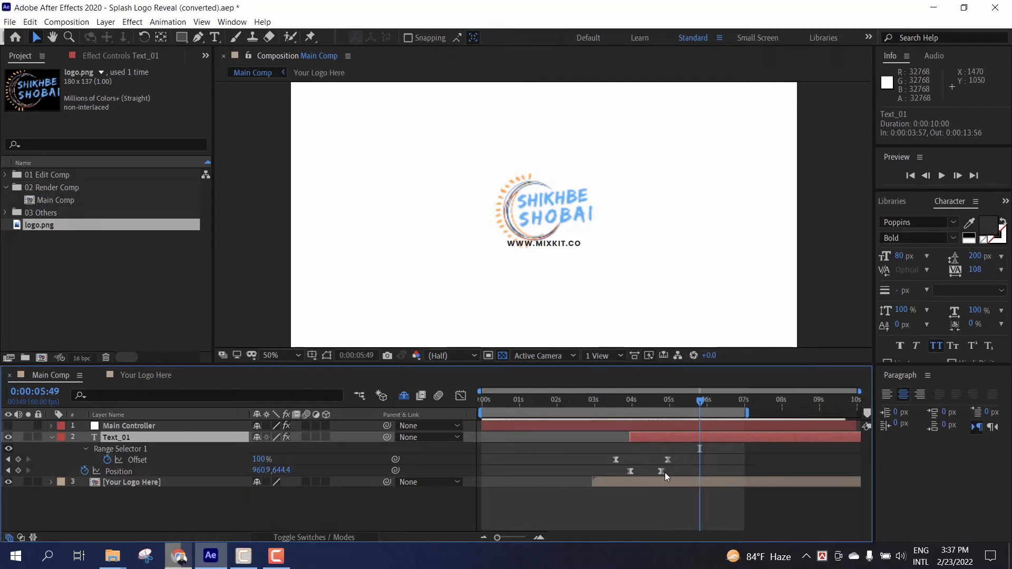
# - Move the web address further below the logo by setting Text_01's second Position keyframe to 960.9, 862.4, and preview the motion
pyautogui.click(7, 471)
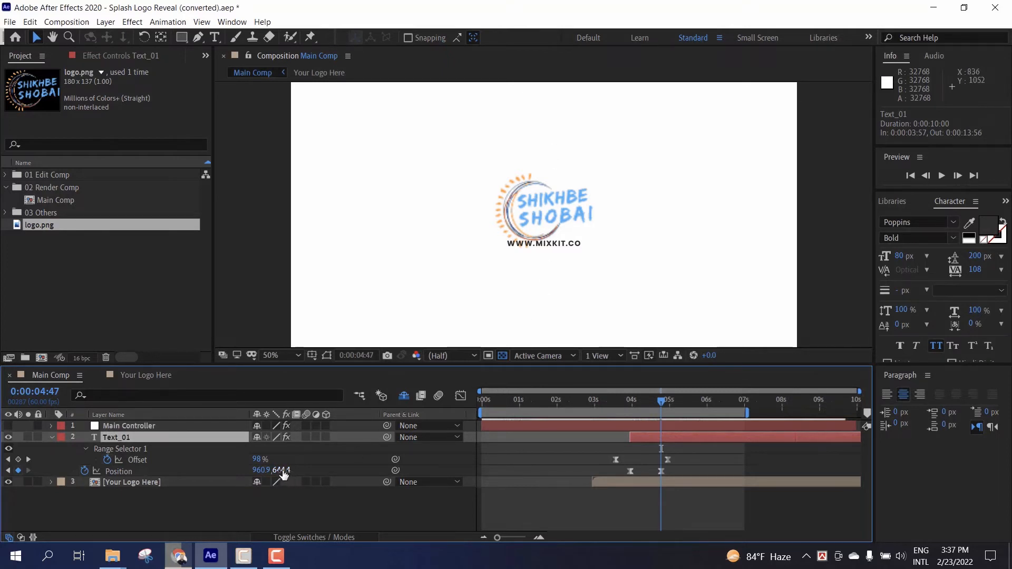
pyautogui.moveTo(283, 472); pyautogui.dragTo(416, 483)
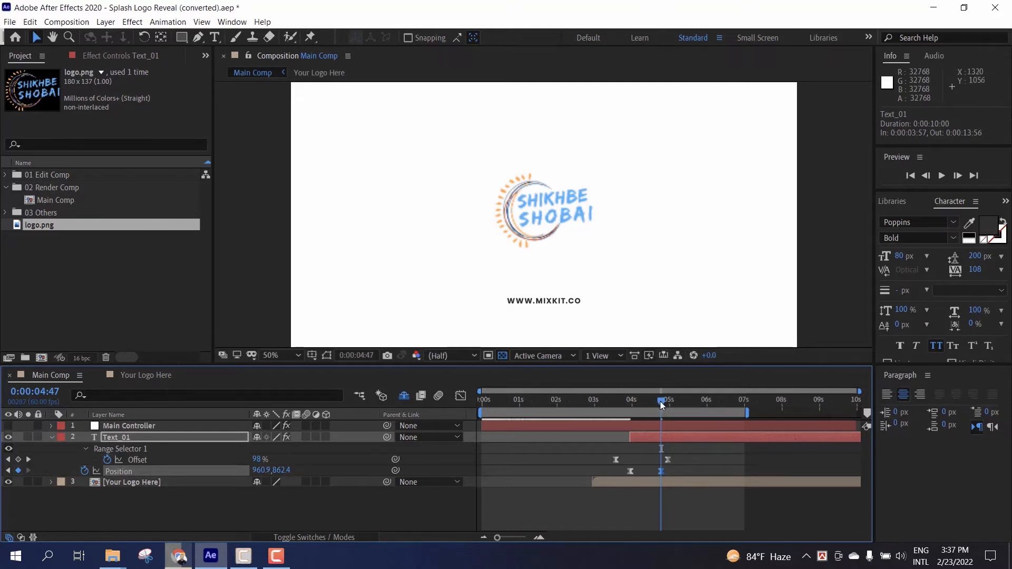
pyautogui.moveTo(660, 400); pyautogui.dragTo(698, 407)
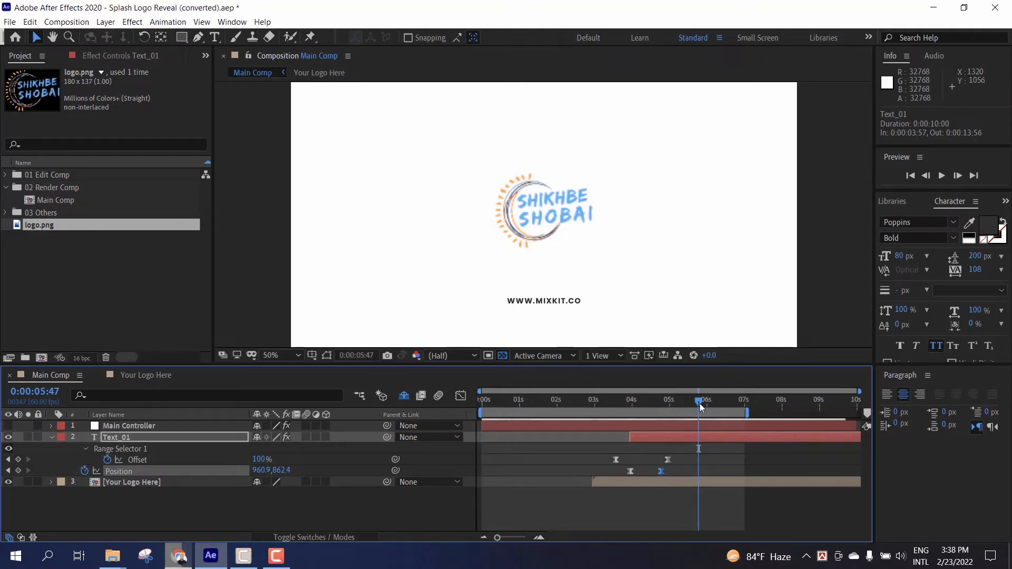
pyautogui.moveTo(699, 403); pyautogui.dragTo(631, 413)
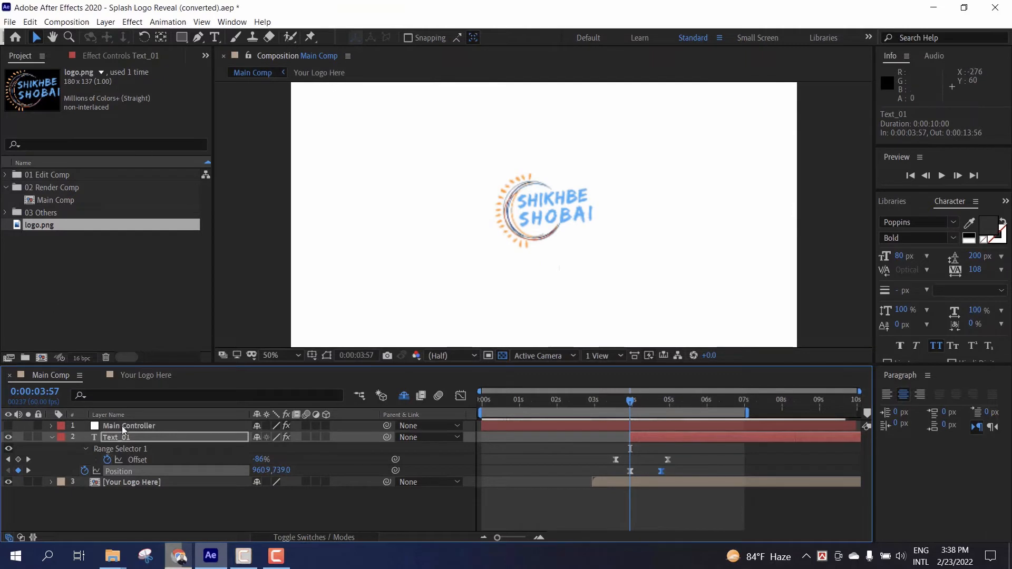
# - Display the effect controls of the Main Controller layer in Main Comp
pyautogui.click(135, 426)
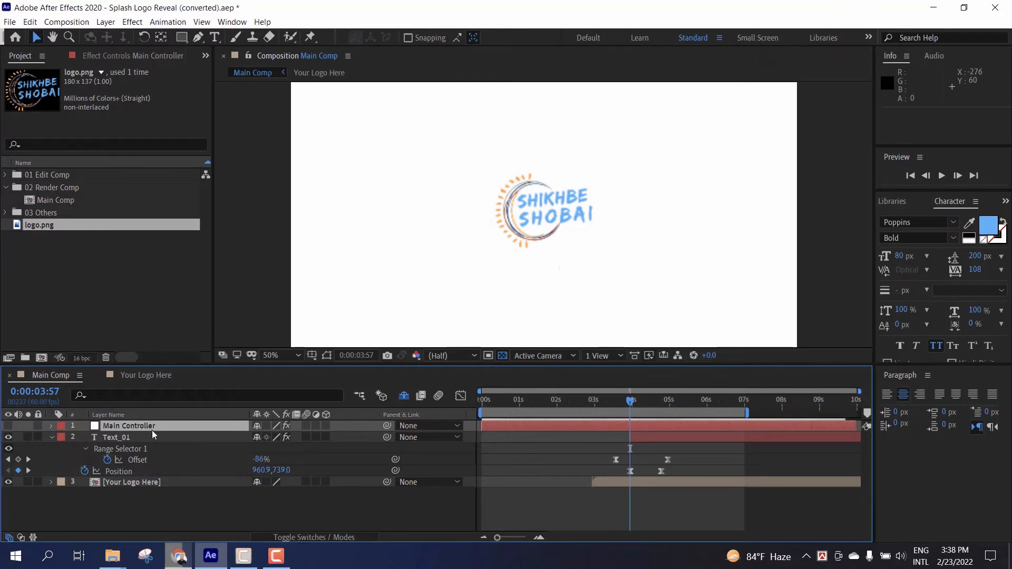
pyautogui.click(144, 428)
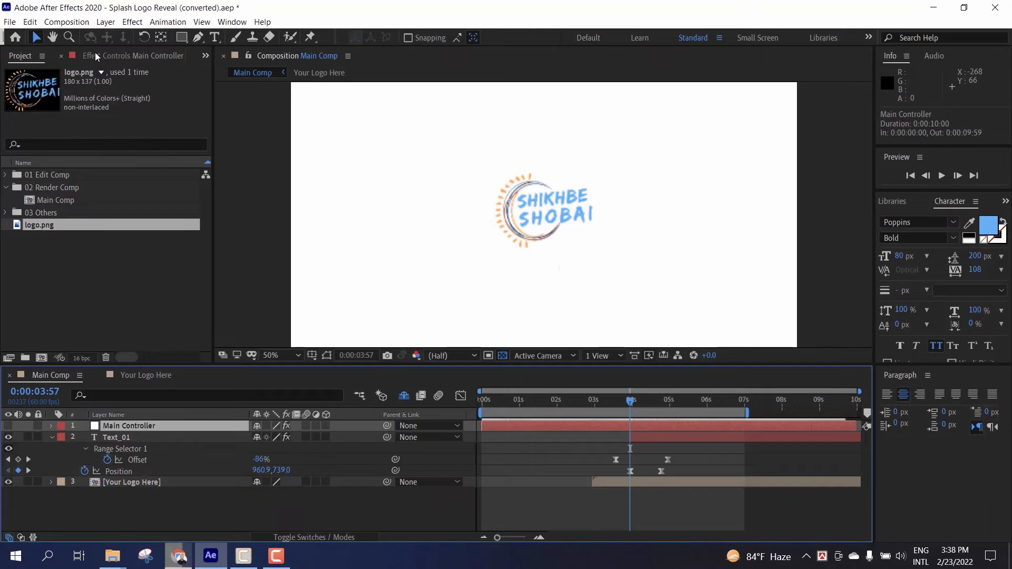
pyautogui.click(232, 22)
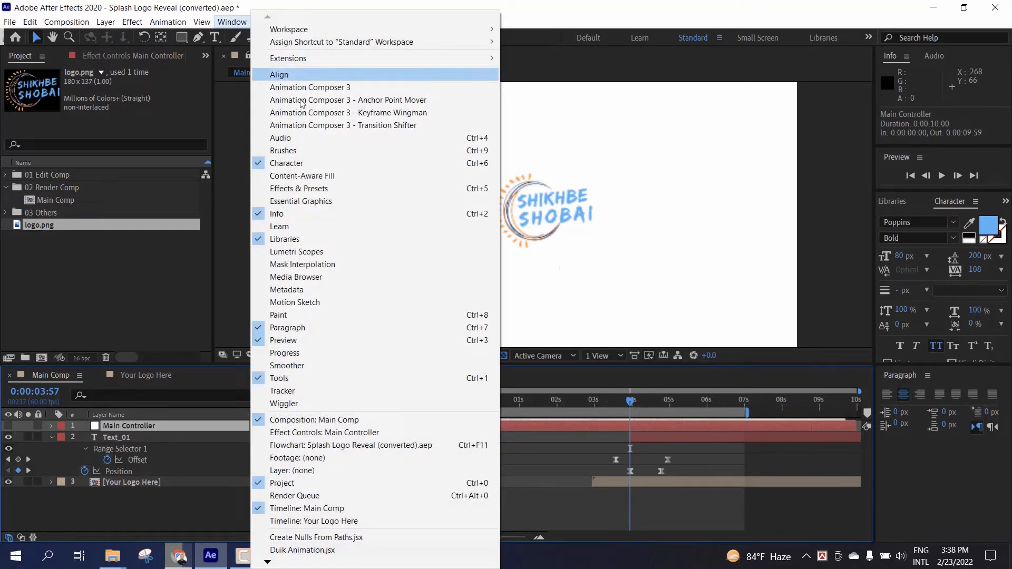
pyautogui.click(309, 433)
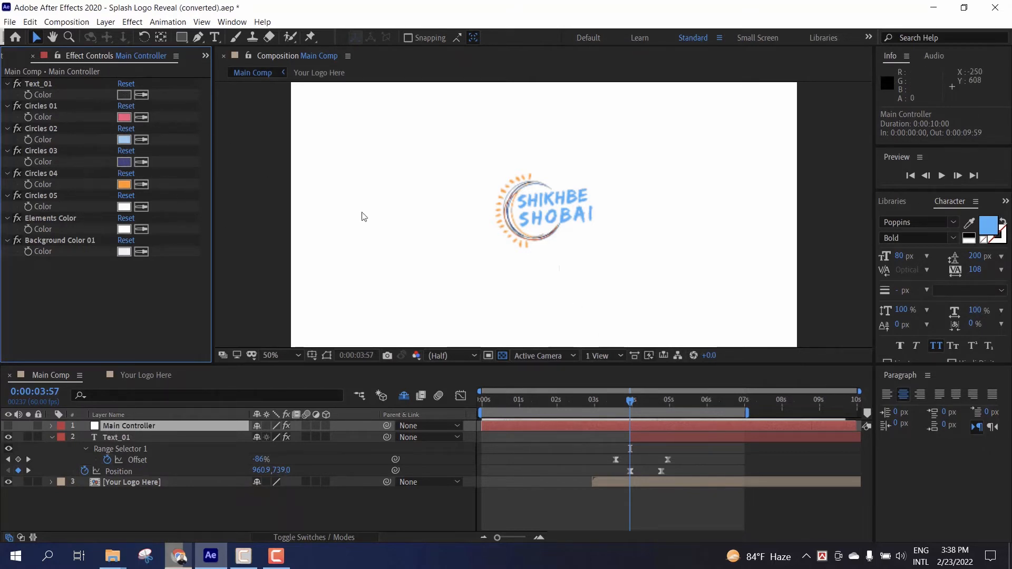
# - With the web address visible at about 5 seconds, set the Text_01 color to the light blue sampled from the logo
pyautogui.moveTo(628, 403); pyautogui.dragTo(669, 406)
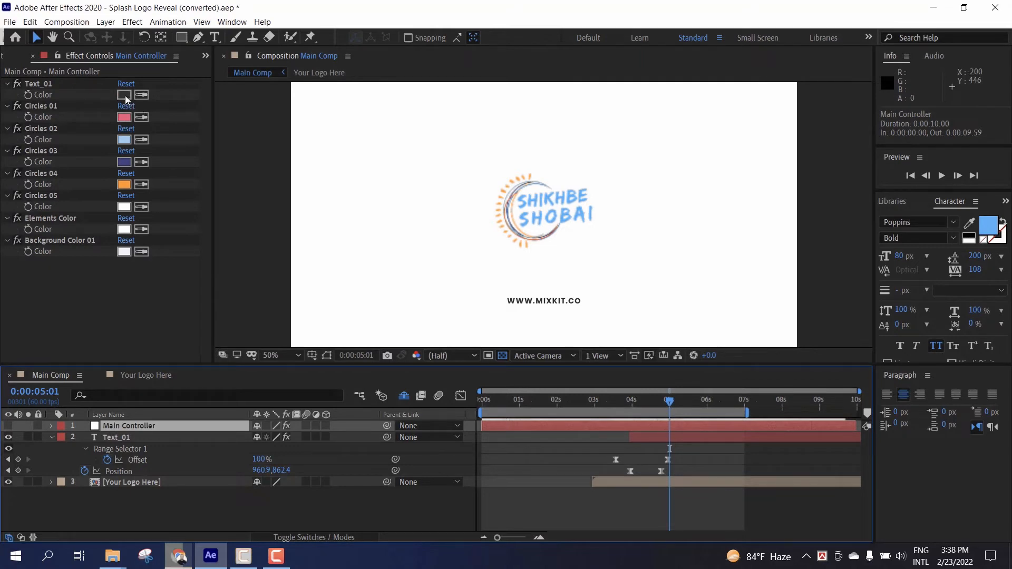
pyautogui.click(143, 97)
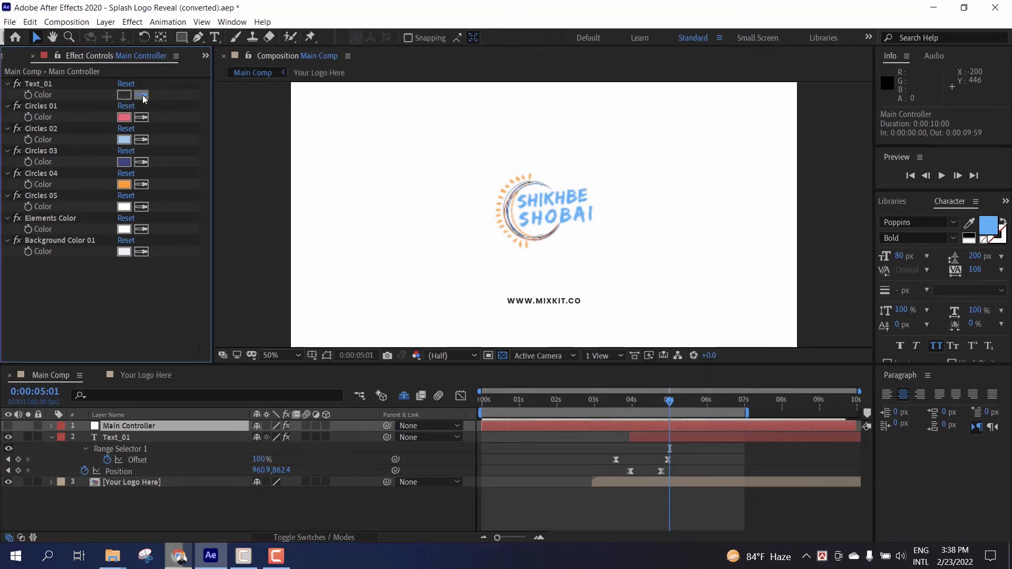
pyautogui.click(539, 212)
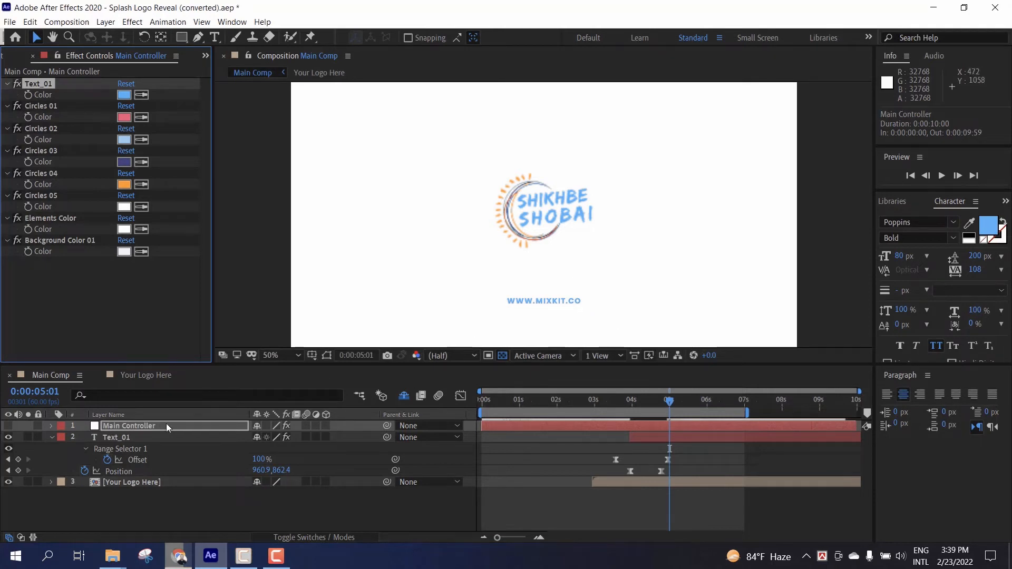
pyautogui.click(126, 439)
pyautogui.doubleClick(127, 438)
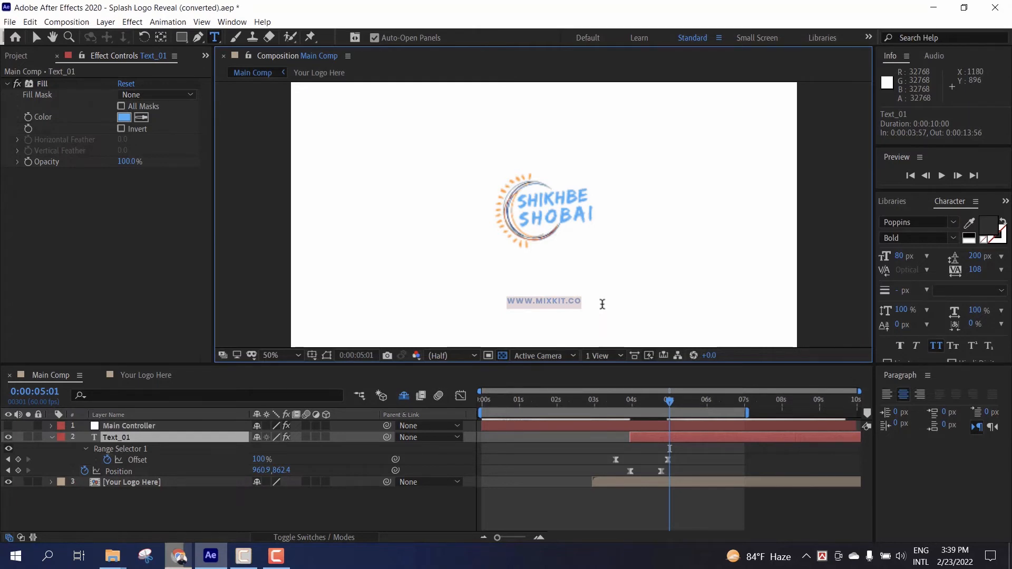
pyautogui.write('www.shikhb')
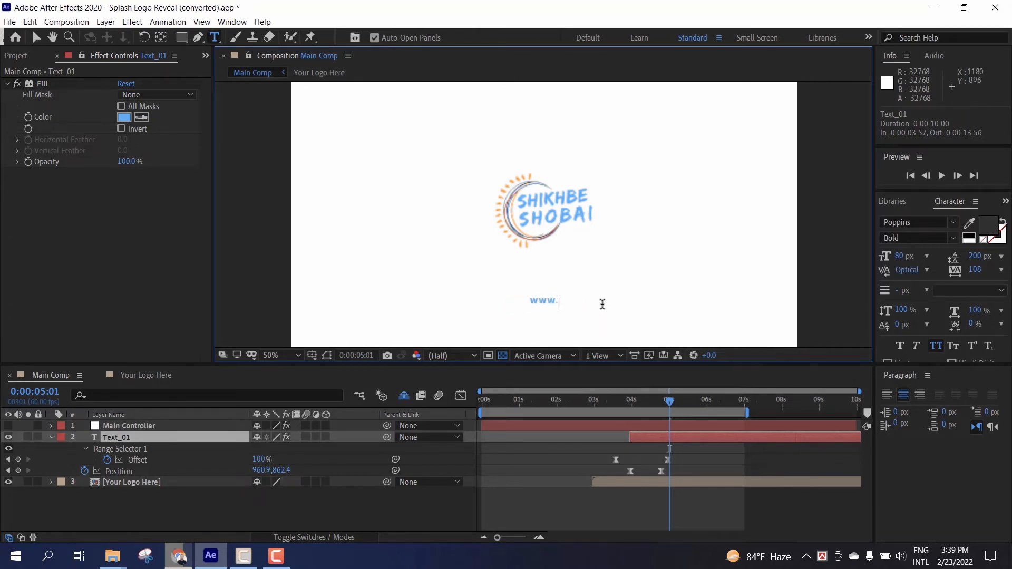
pyautogui.write('eshobai.com')
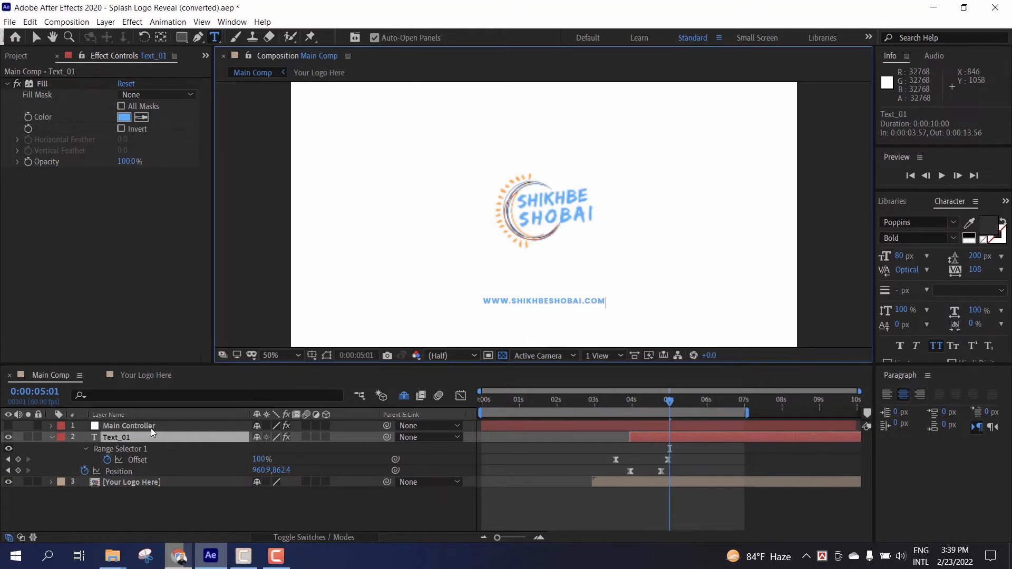
# - With the splash shapes visible at 0:00:02:45, set the Main Controller's Circles 03 color to the brighter blue 5159FF
pyautogui.click(131, 426)
pyautogui.click(596, 412)
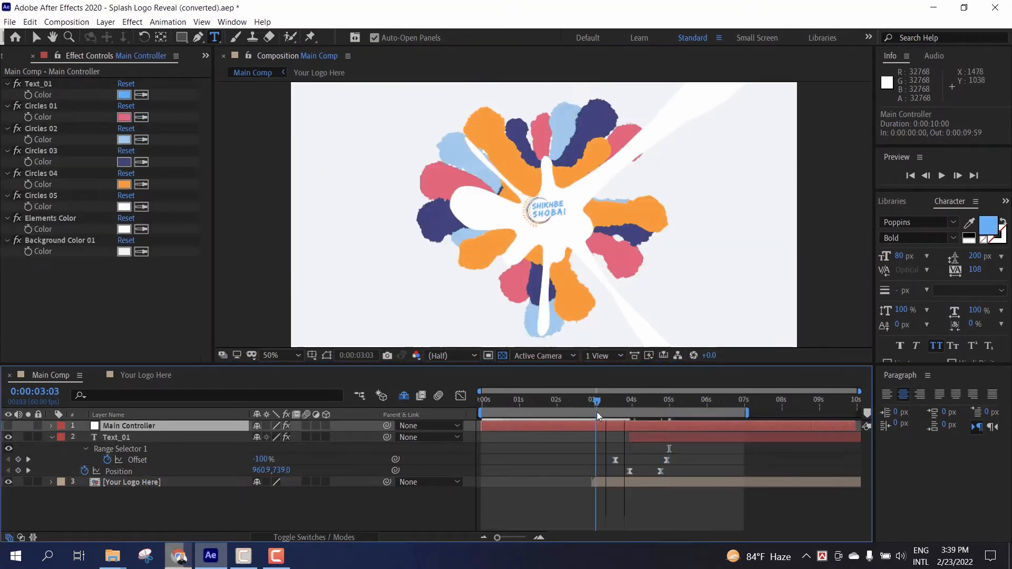
pyautogui.moveTo(596, 412); pyautogui.dragTo(585, 417)
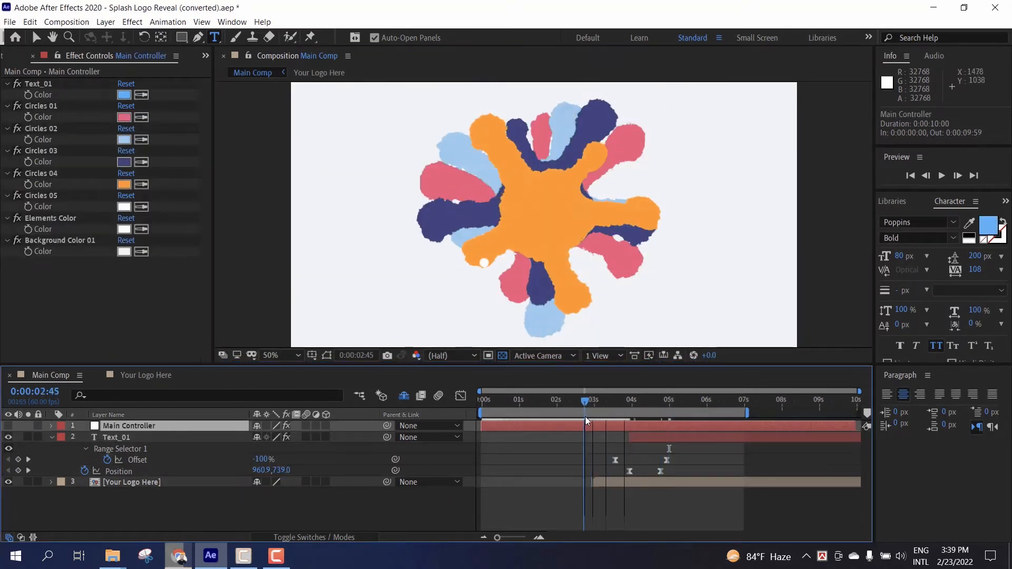
pyautogui.click(124, 161)
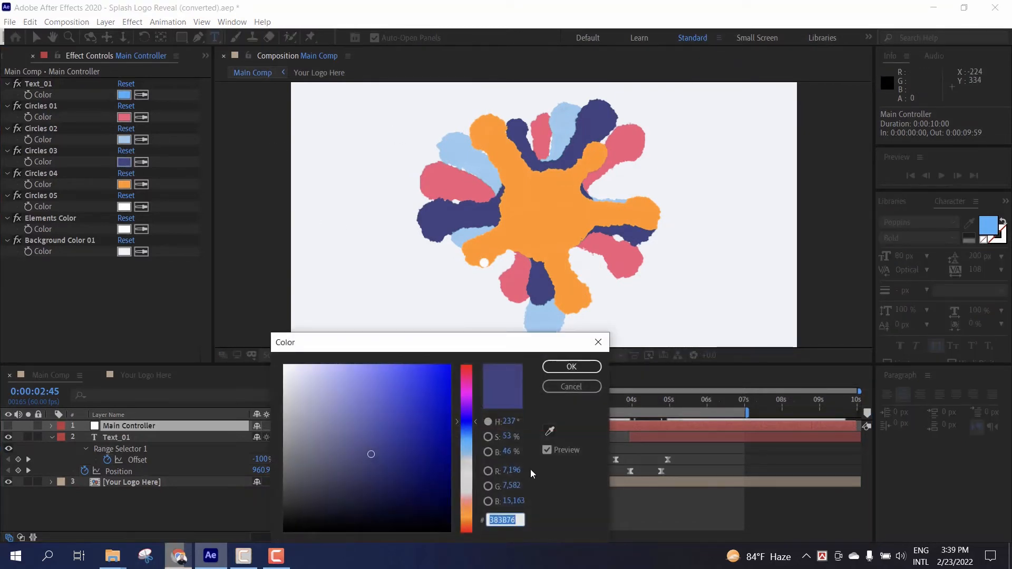
pyautogui.moveTo(443, 390); pyautogui.dragTo(483, 343)
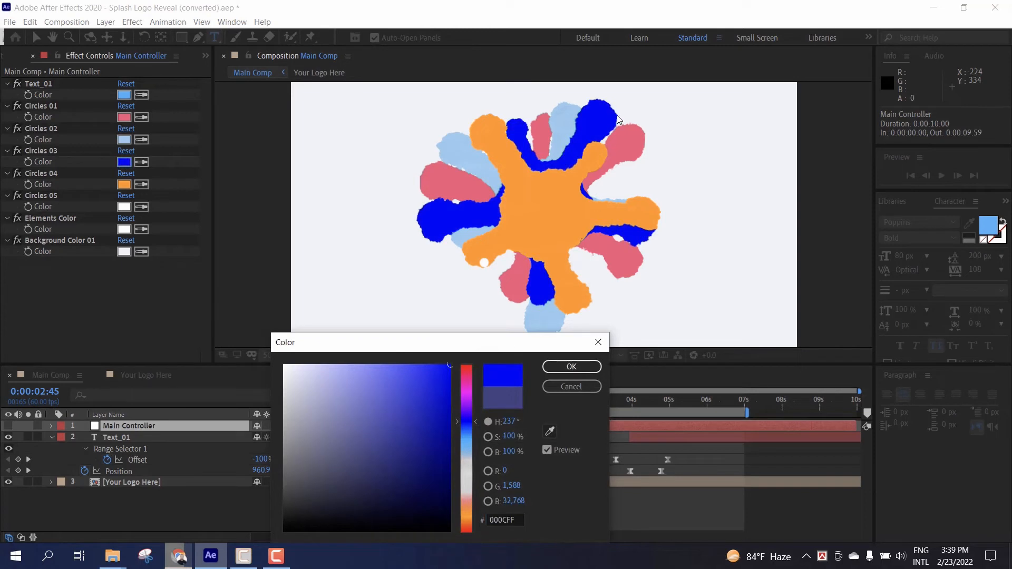
pyautogui.moveTo(419, 381); pyautogui.dragTo(397, 337)
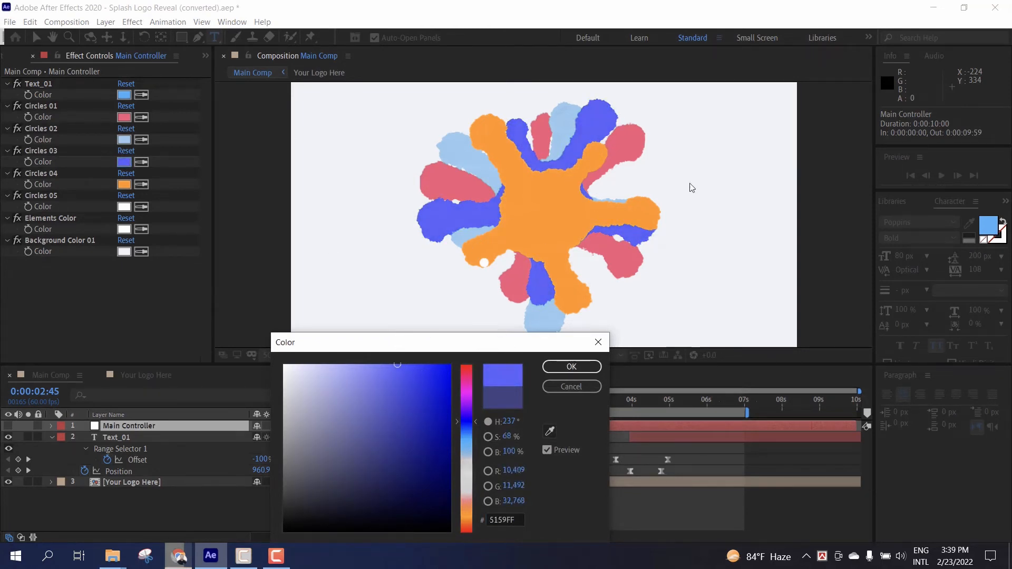
pyautogui.click(583, 372)
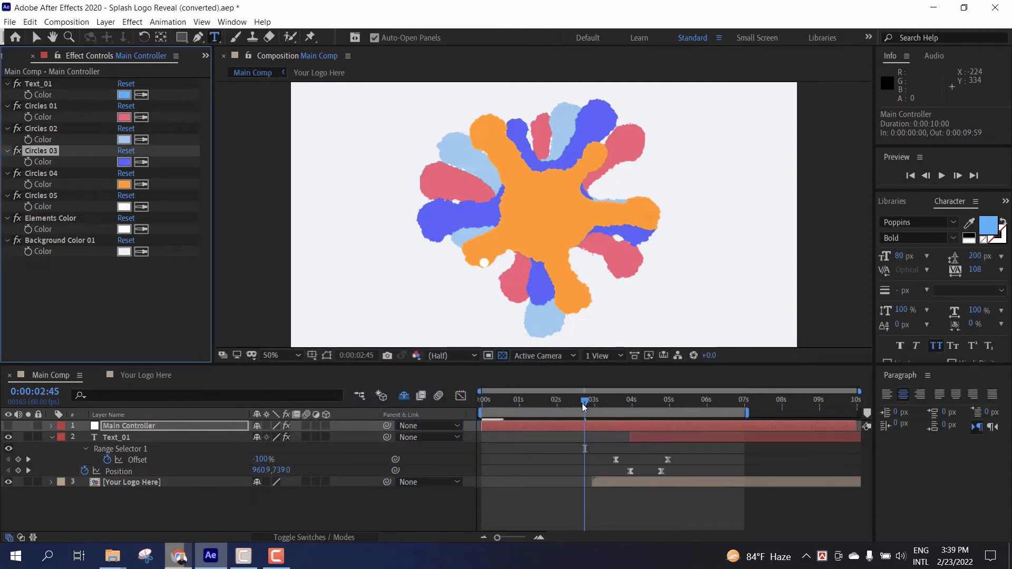
# - Preview the animation through to 0:00:05:01 and save the project as Splash Logo Reveal (converted).aep in the 632 folder
pyautogui.moveTo(584, 404); pyautogui.dragTo(667, 418)
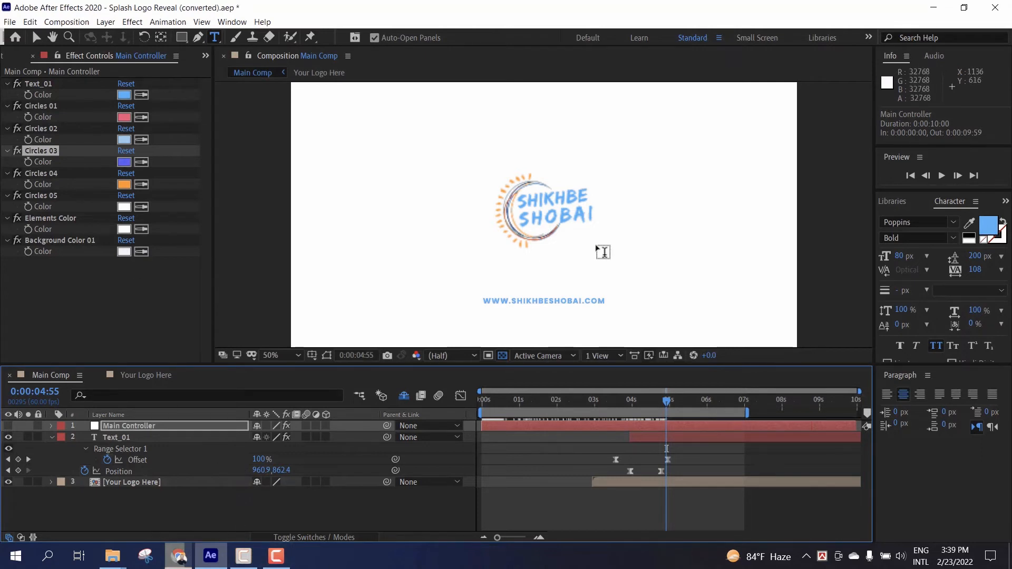
pyautogui.moveTo(669, 401)
pyautogui.mouseDown()
pyautogui.moveTo(640, 406)
pyautogui.moveTo(669, 404)
pyautogui.mouseUp()
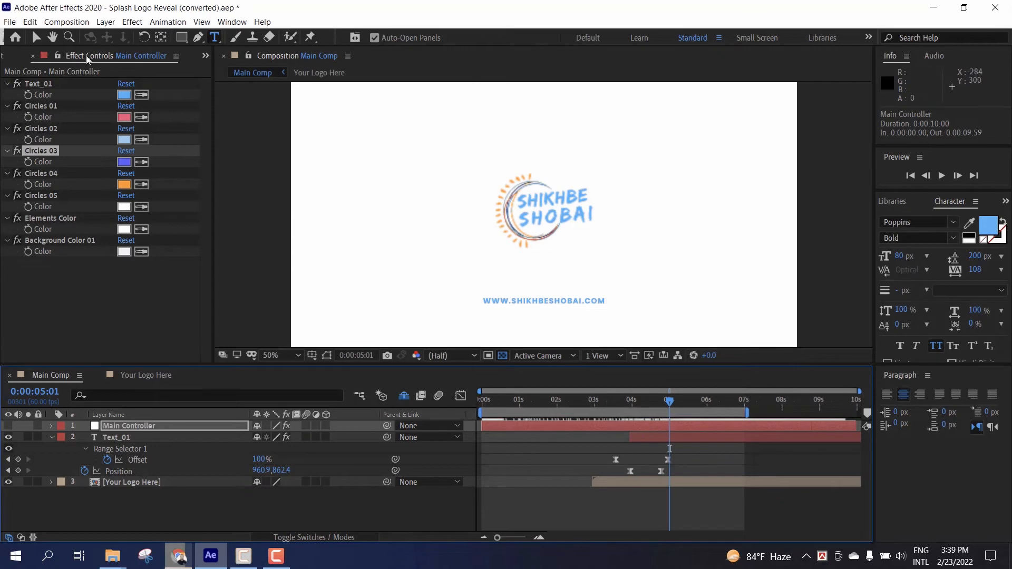
pyautogui.click(9, 22)
pyautogui.click(35, 120)
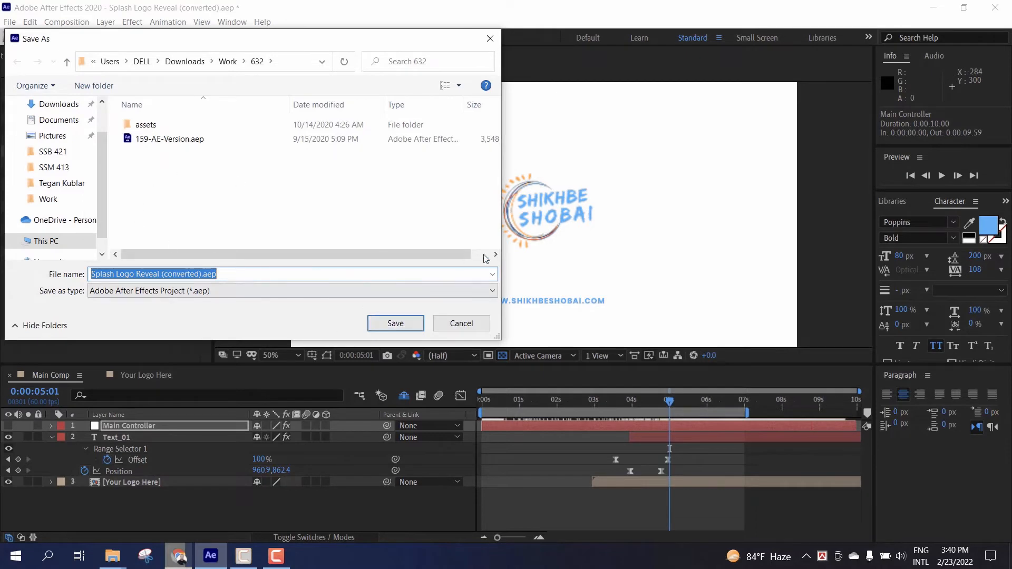
pyautogui.click(395, 323)
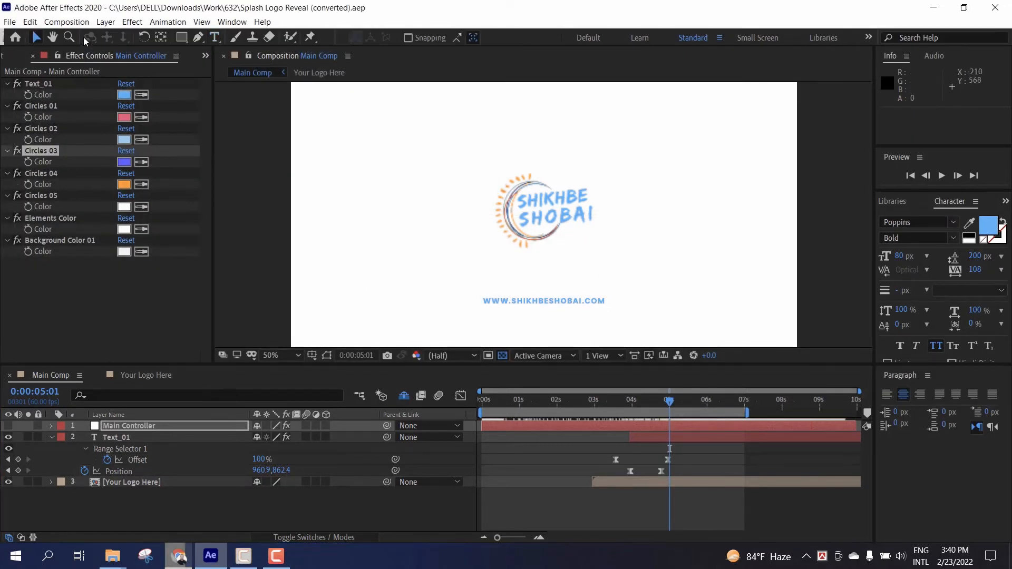
pyautogui.click(67, 22)
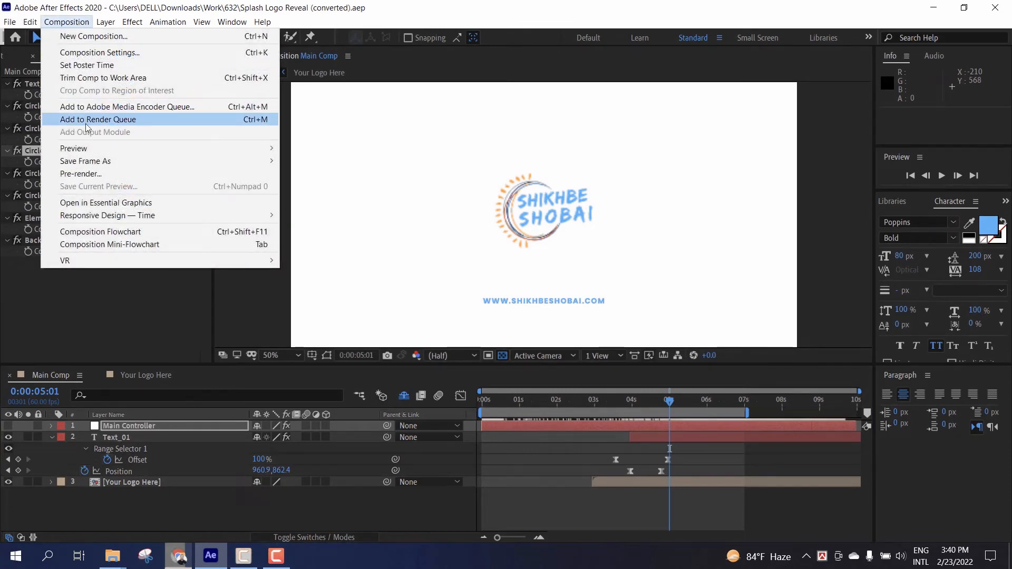
pyautogui.click(82, 174)
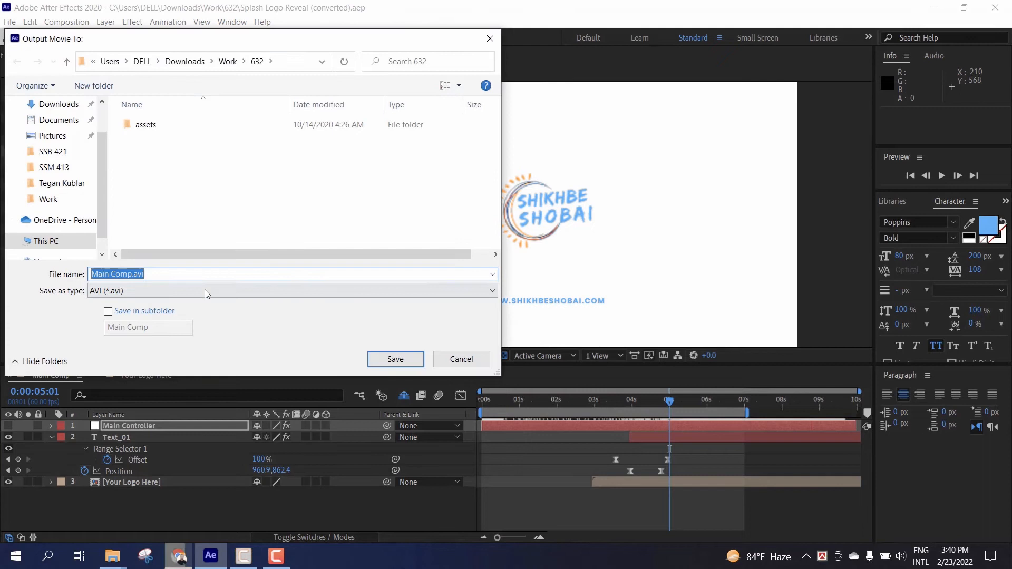
pyautogui.click(135, 290)
pyautogui.click(134, 289)
pyautogui.click(461, 362)
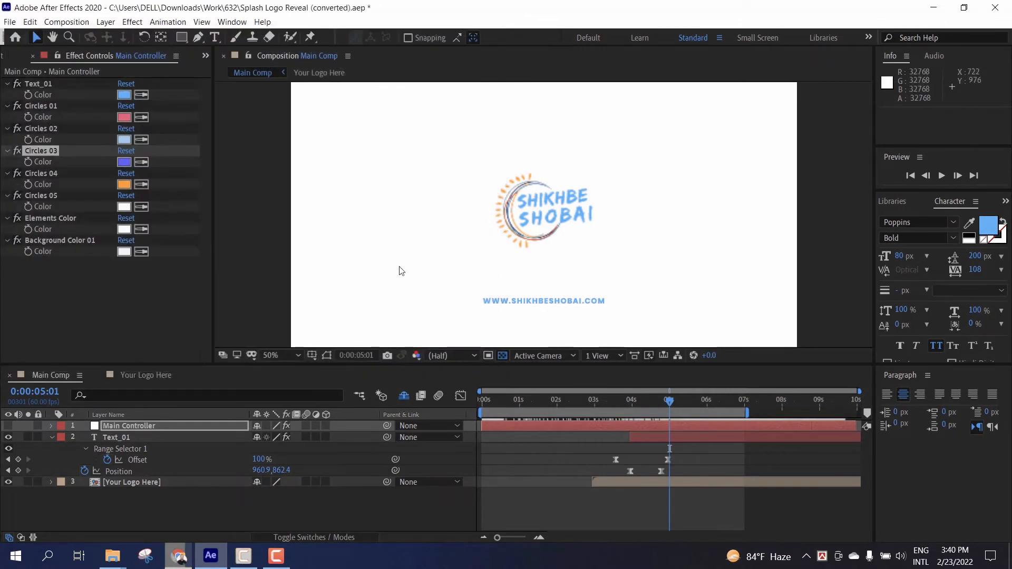
pyautogui.click(73, 23)
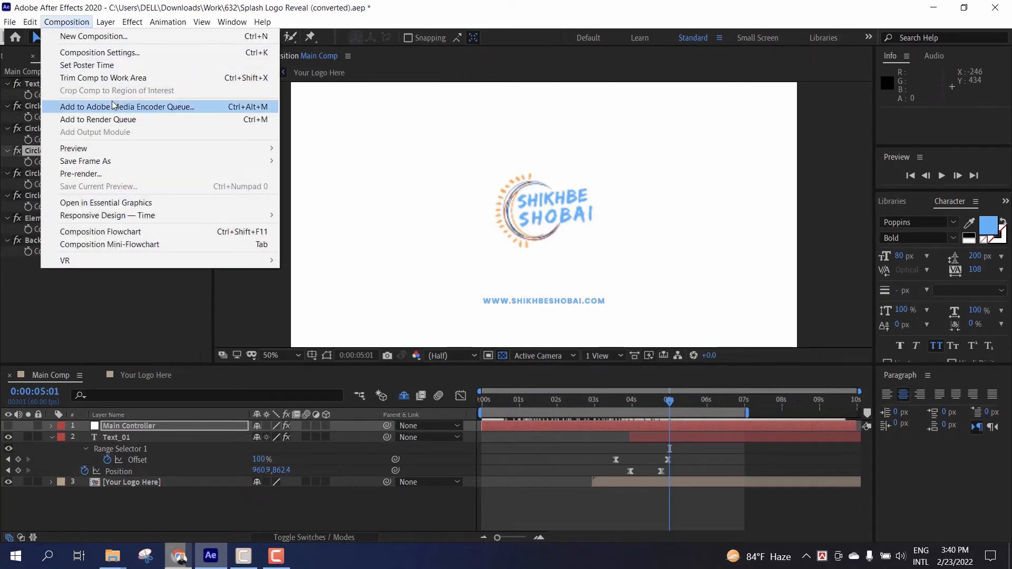
pyautogui.click(428, 3)
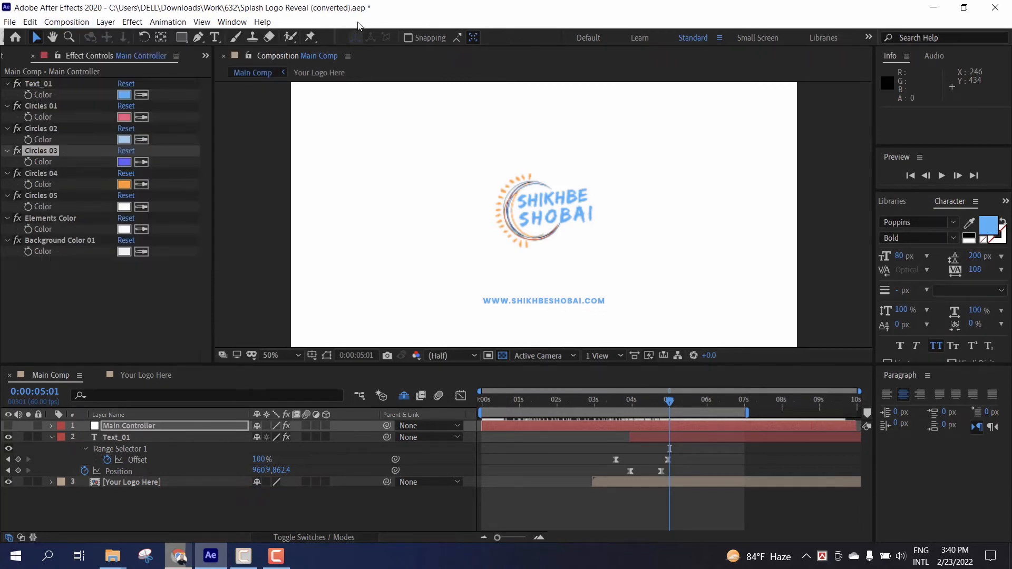
# - Close the Splash Logo Reveal project
pyautogui.click(10, 22)
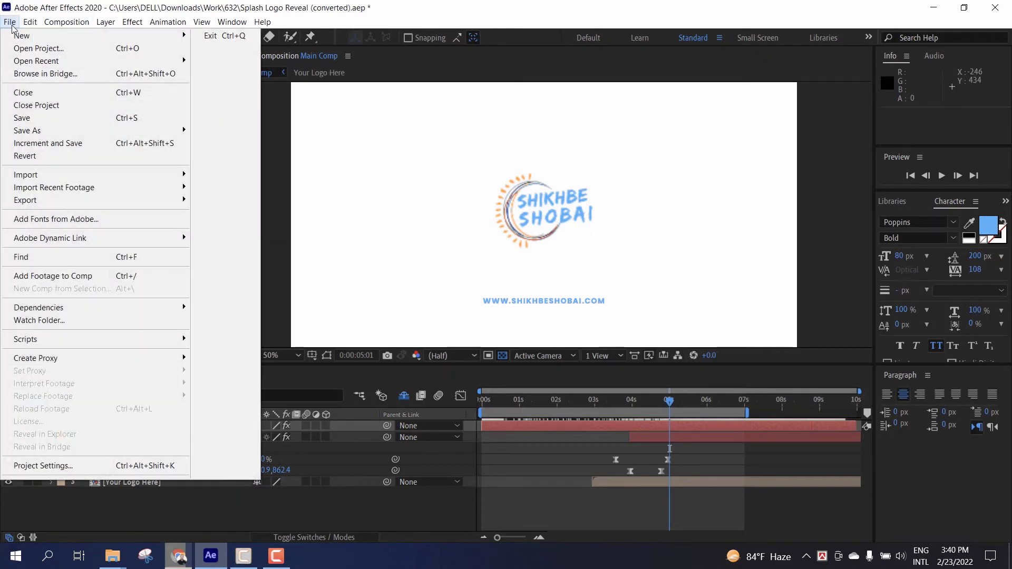
pyautogui.click(34, 106)
pyautogui.click(503, 294)
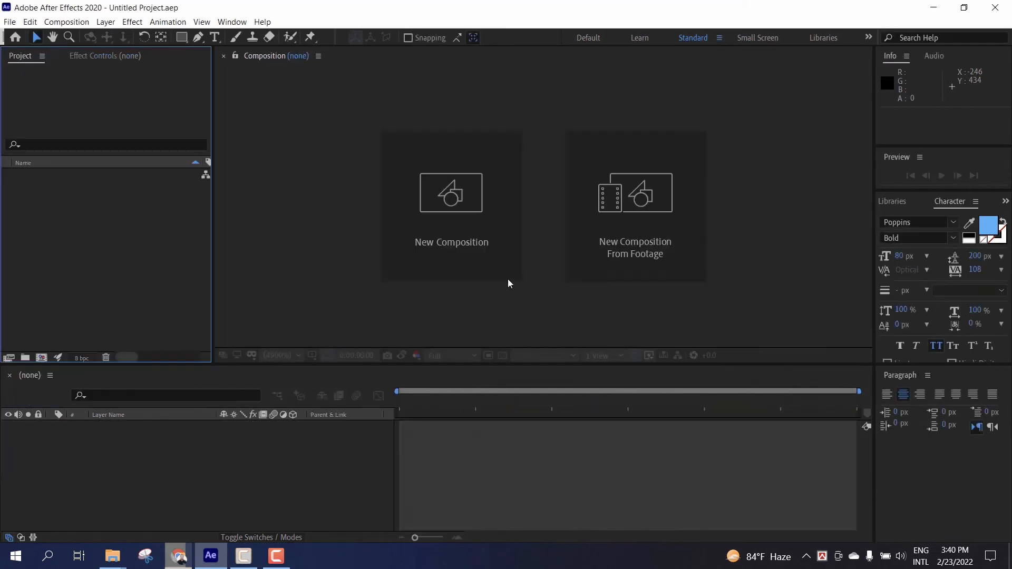
pyautogui.click(10, 22)
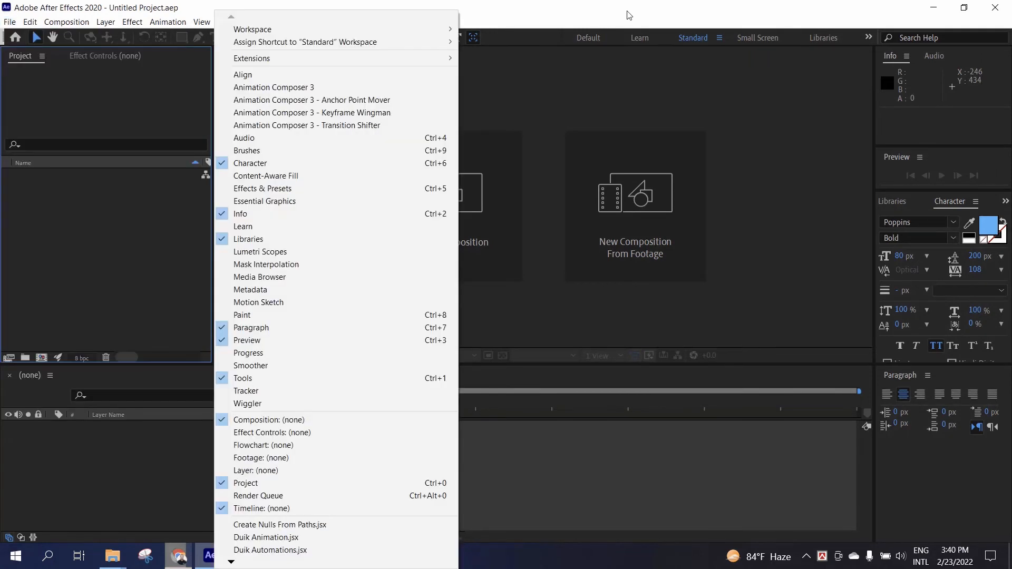
pyautogui.click(627, 11)
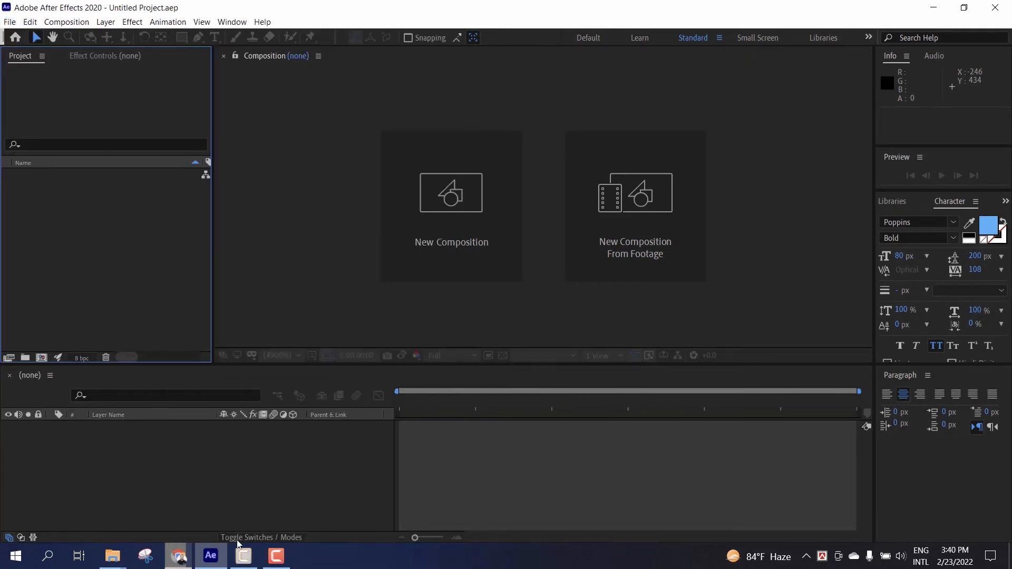
# - Switch to File Explorer, open 159-AE-Version.aep from the Work folder's 632 subfolder, and accept substitution of the missing font
pyautogui.moveTo(112, 555)
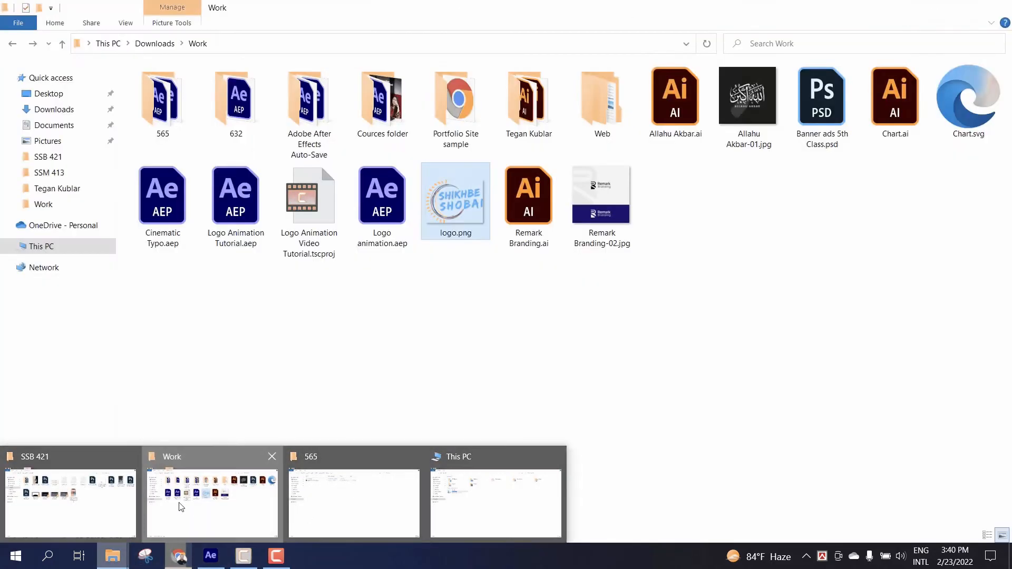
pyautogui.click(180, 507)
pyautogui.doubleClick(235, 87)
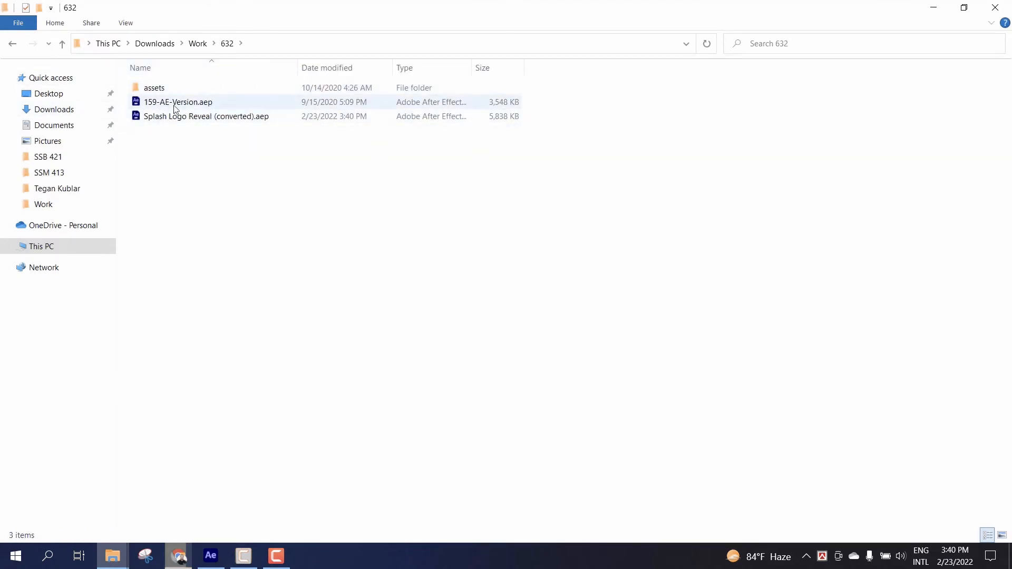
pyautogui.doubleClick(204, 105)
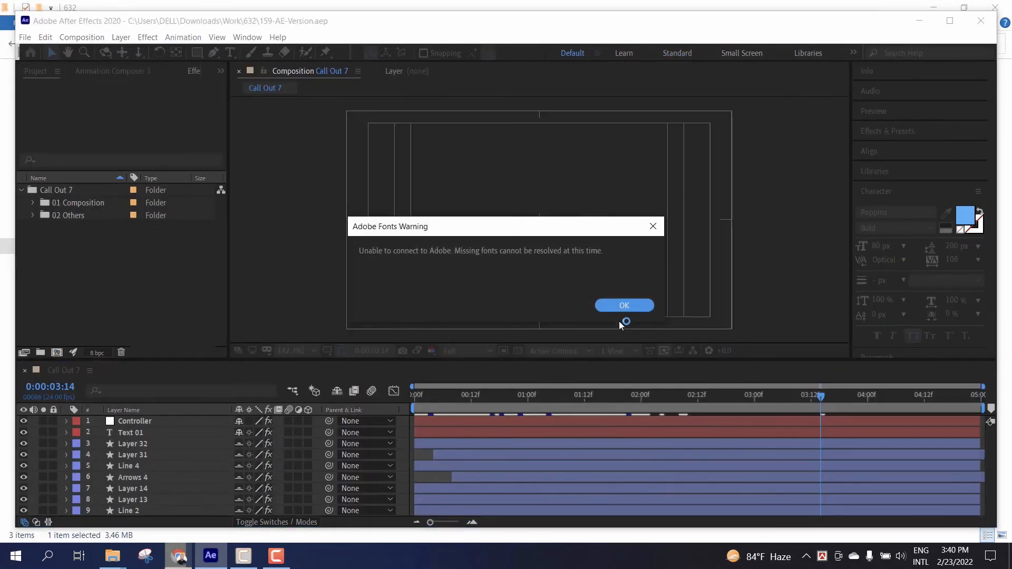
pyautogui.click(620, 305)
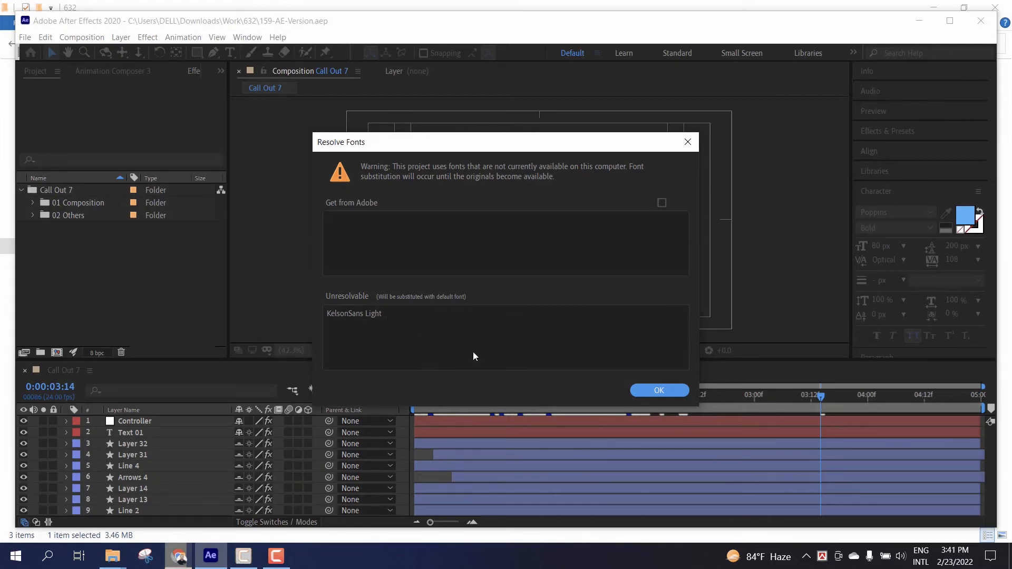
pyautogui.click(659, 390)
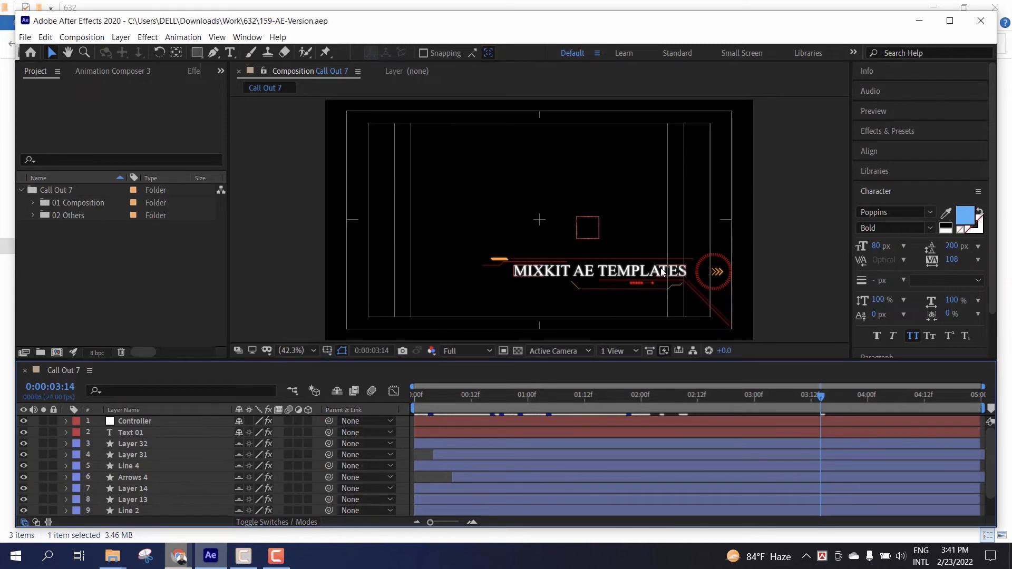
# - Check the Call Out 7 animation at several times and replace the Text 01 title with SHIKHBE SHOBAI at 0:00:01:18
pyautogui.click(567, 276)
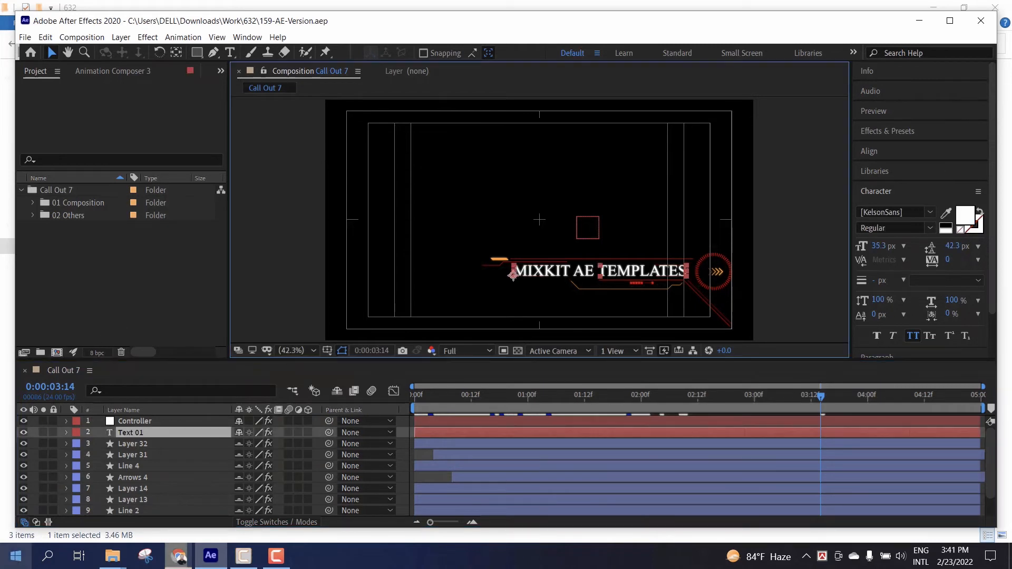
pyautogui.click(542, 396)
pyautogui.click(444, 406)
pyautogui.click(612, 407)
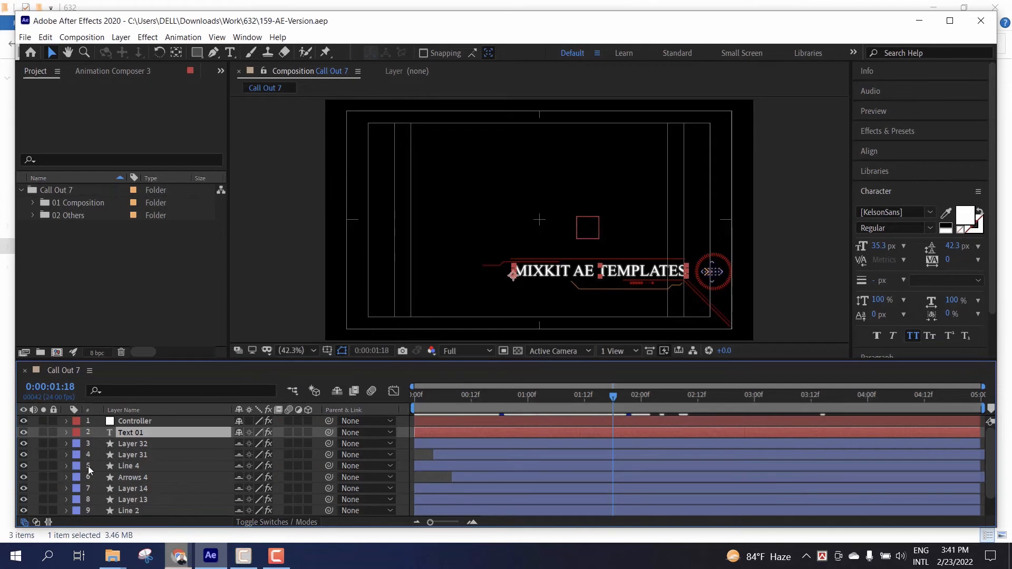
pyautogui.doubleClick(152, 435)
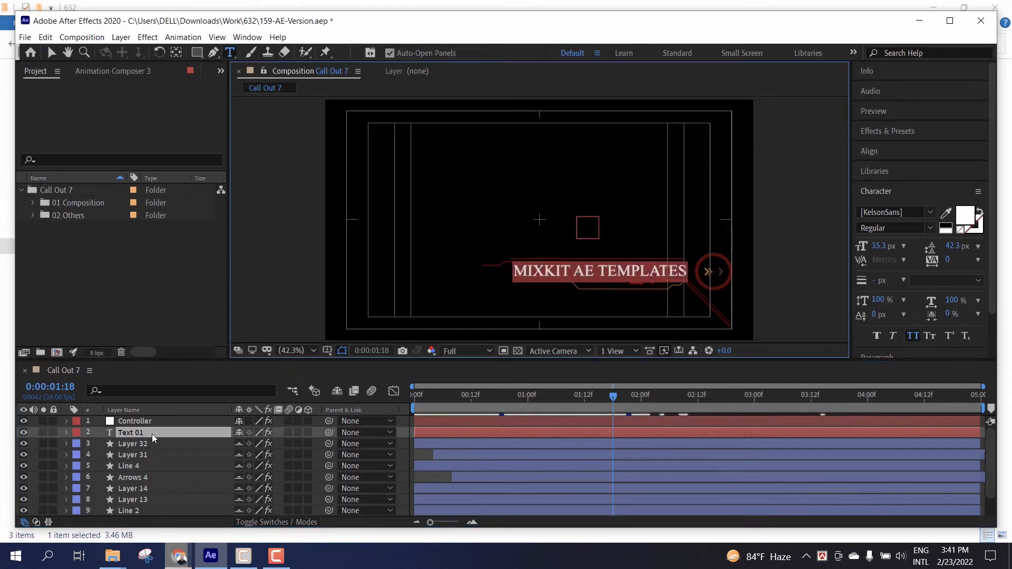
pyautogui.write('SHIKH')
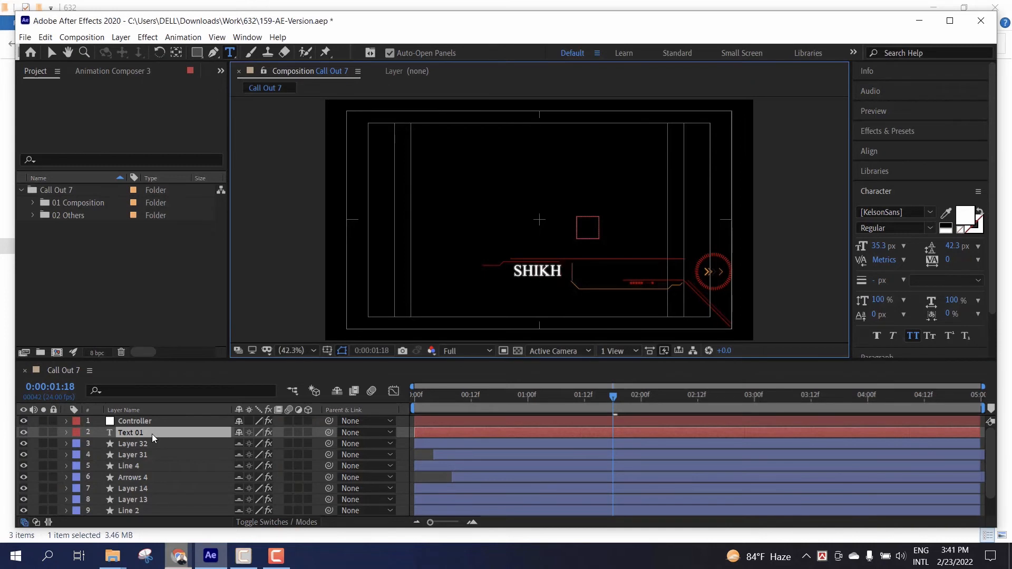
pyautogui.write('BE SH')
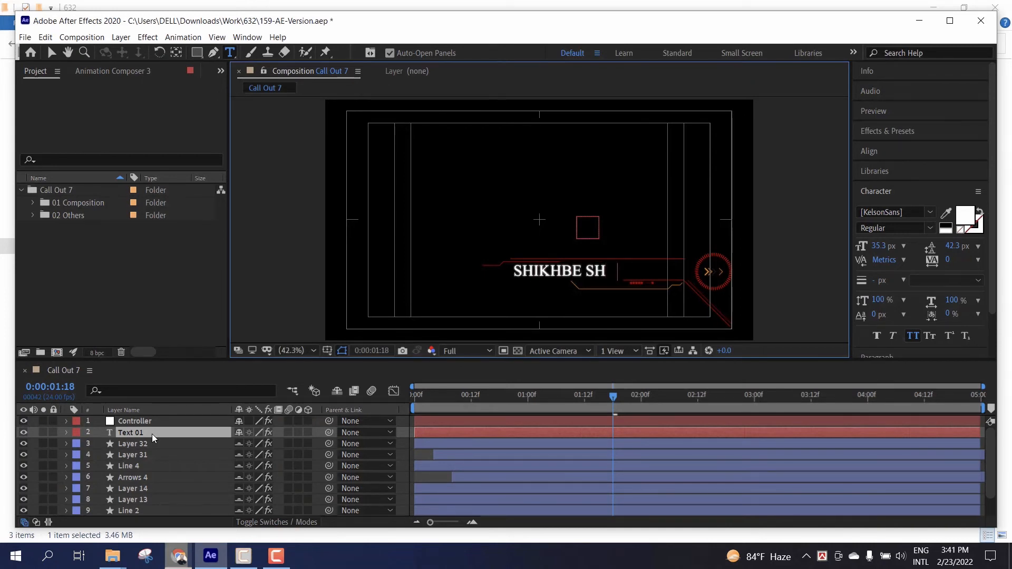
pyautogui.write('OBAI')
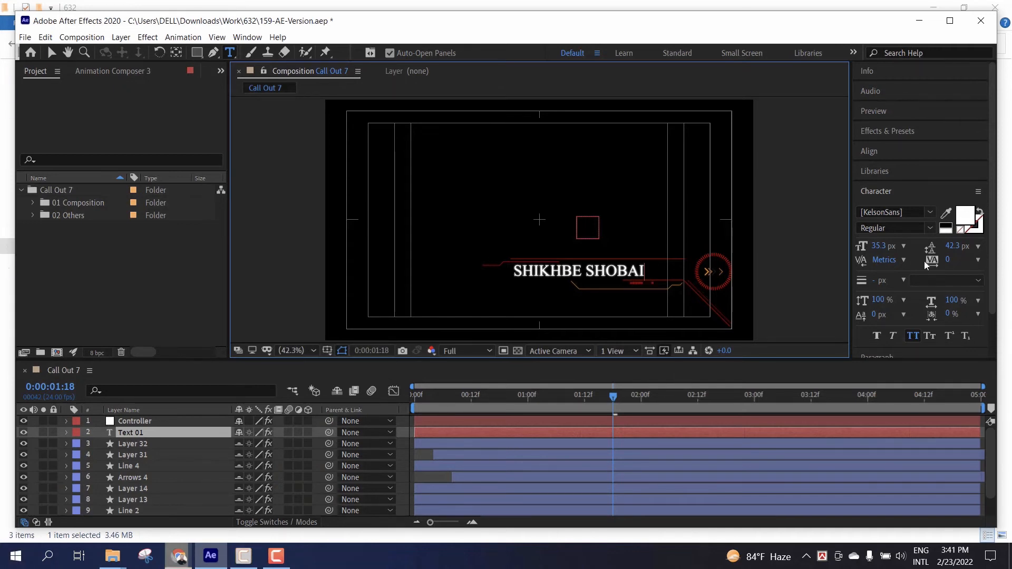
# - Choose Arial Regular as the font for the Text 01 title
pyautogui.click(906, 212)
pyautogui.write('ari')
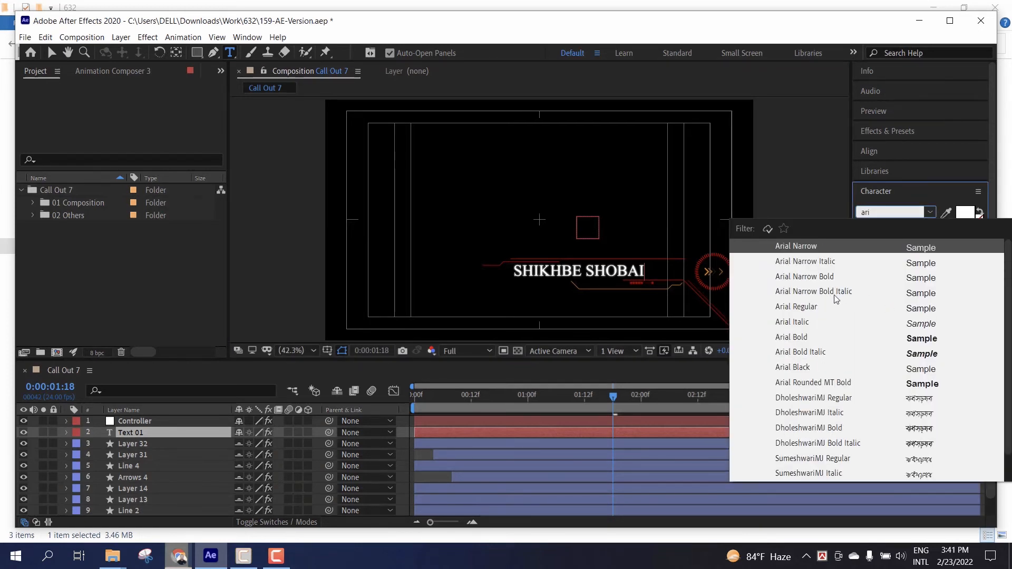
pyautogui.press('Escape')
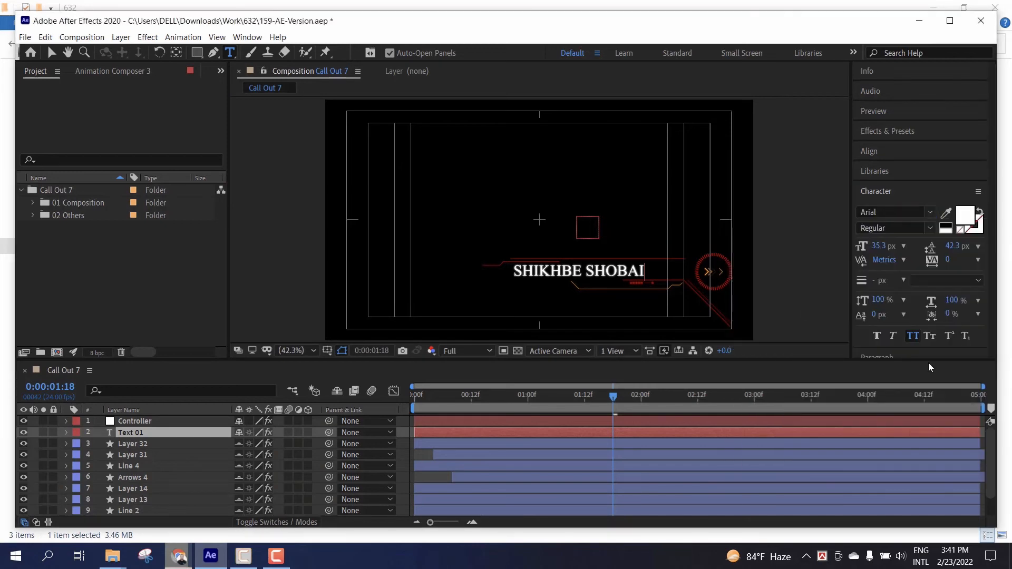
# - Set the font of the SHIKHBE SHOBAI title to Arial with the Bold style
pyautogui.click(909, 213)
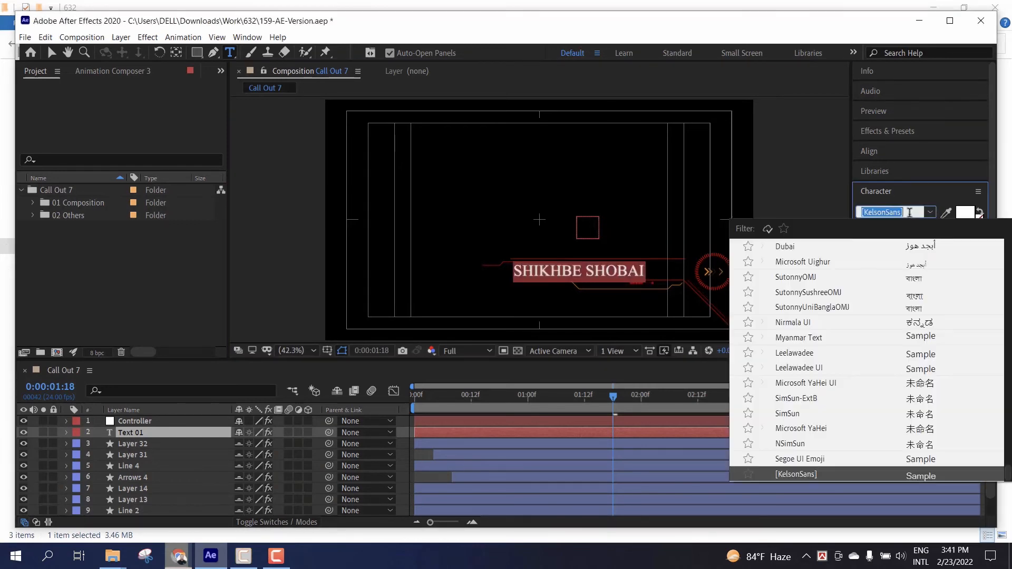
pyautogui.write('aria')
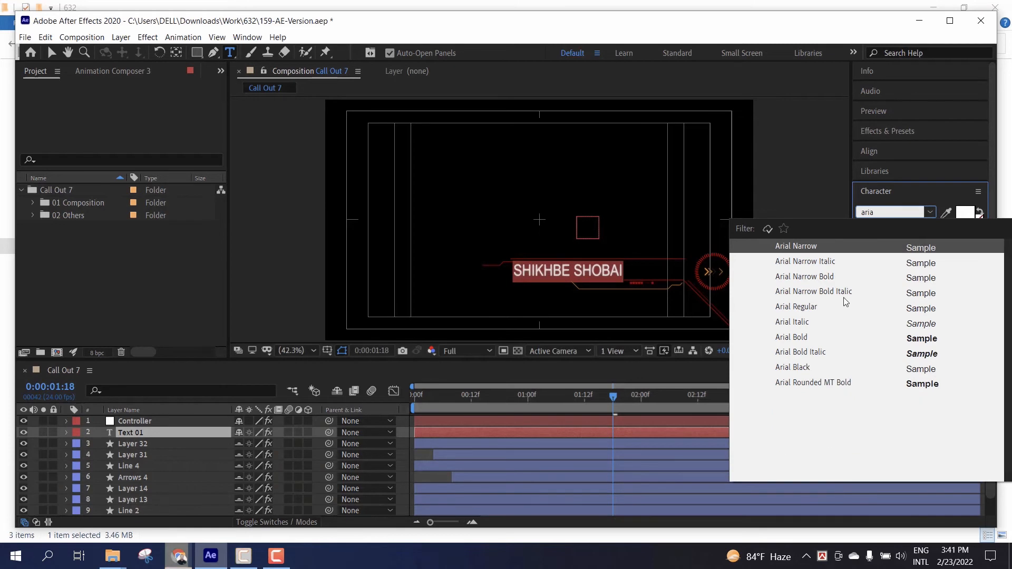
pyautogui.click(799, 309)
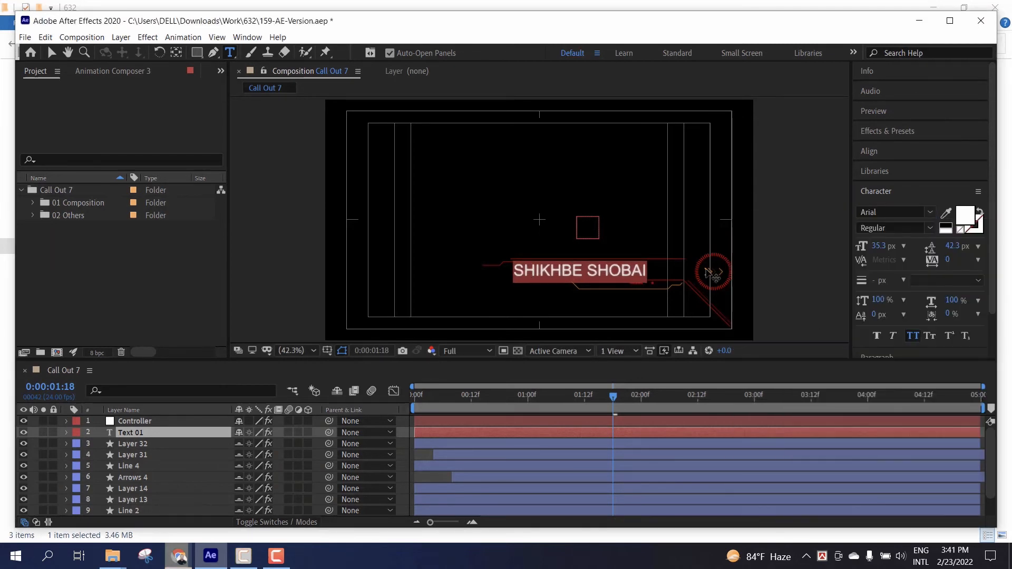
pyautogui.click(928, 229)
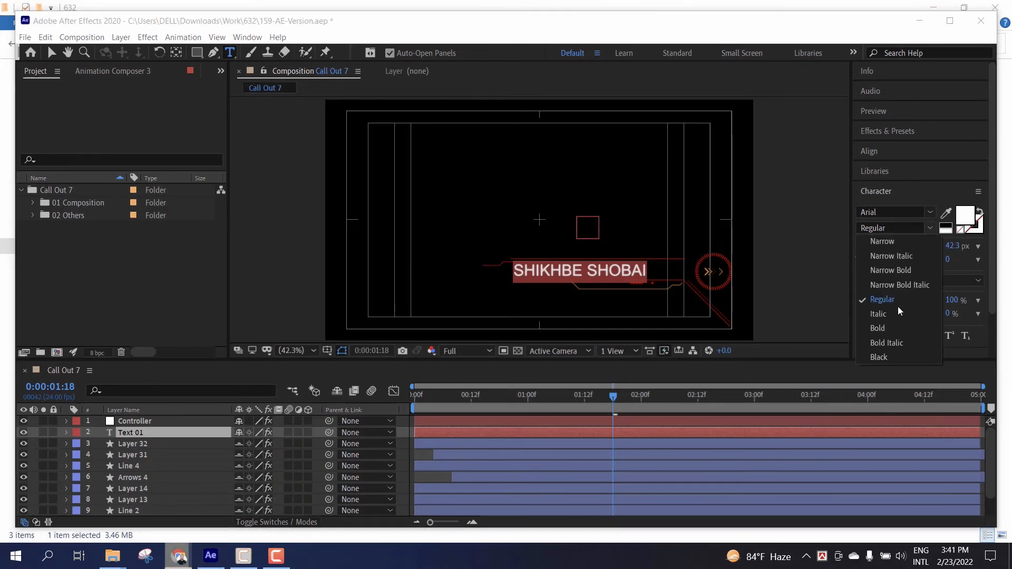
pyautogui.click(881, 328)
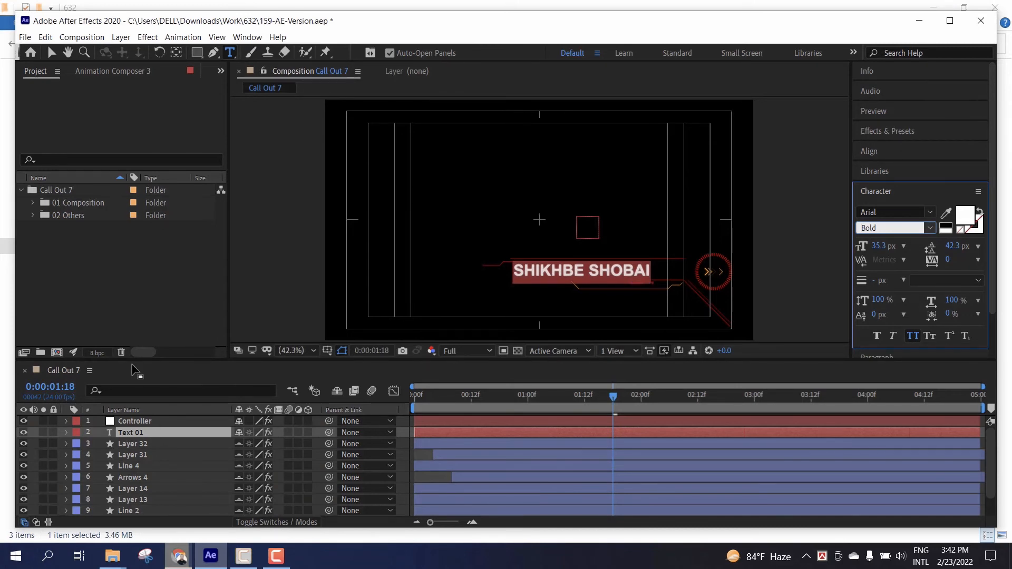
# - Reveal the Text 01 layer's opacity keyframes and modified properties in the timeline to examine them
pyautogui.click(153, 448)
pyautogui.click(147, 435)
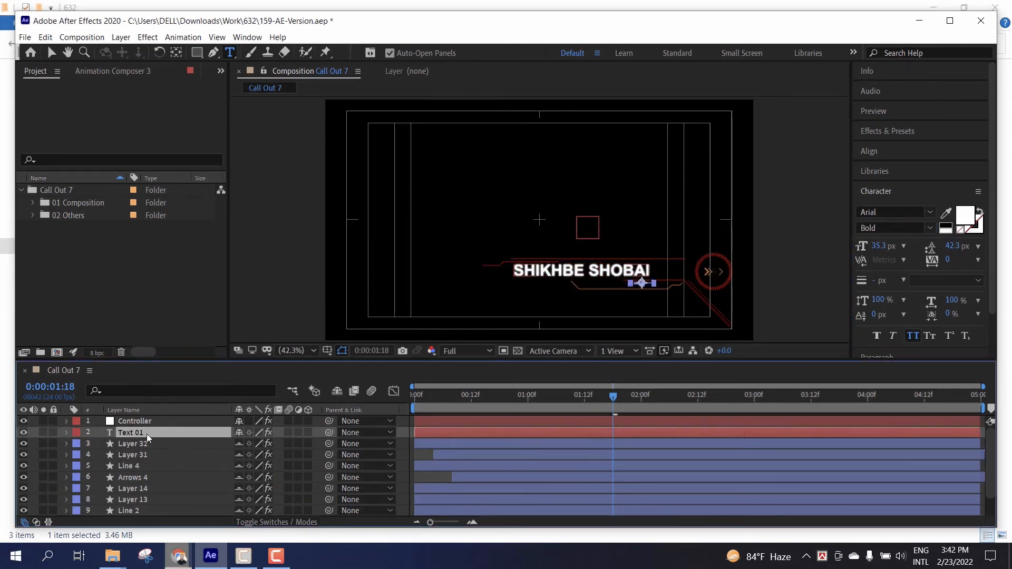
pyautogui.press('t')
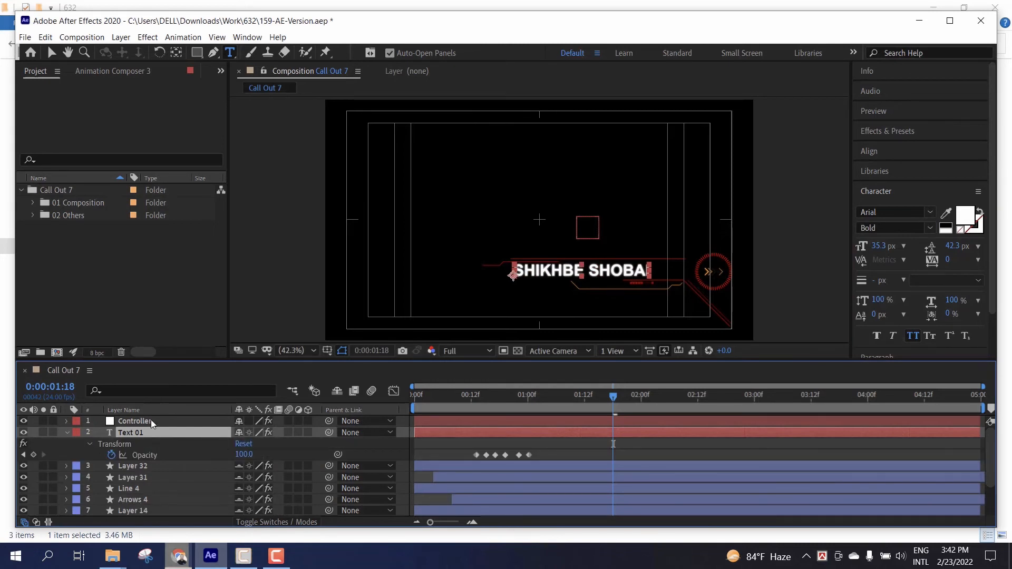
pyautogui.press('u')
pyautogui.press('u')
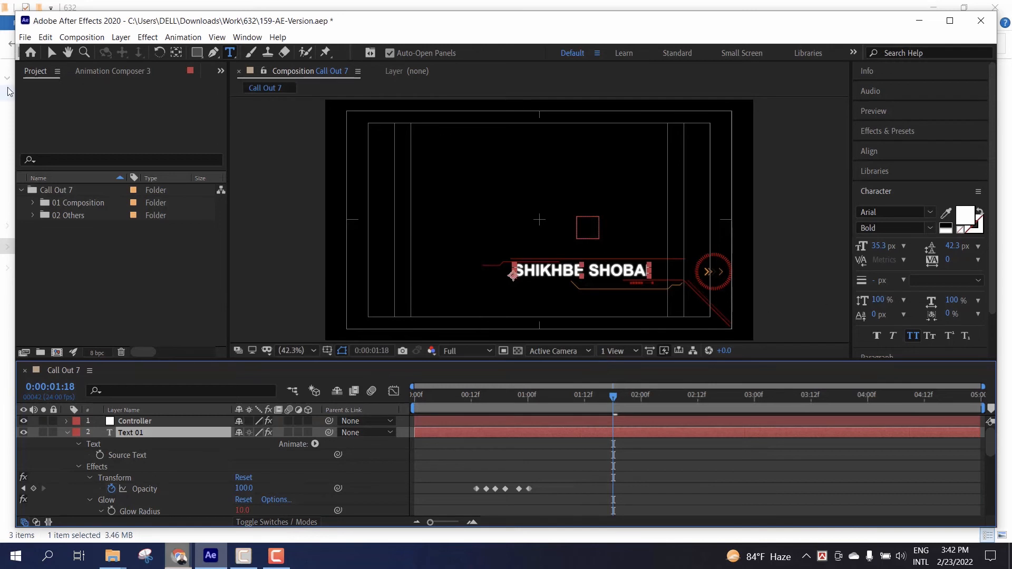
# - Move the SHIKHBE SHOBAI title right, closer to the circular arrow graphic, and set its tracking to 25
pyautogui.click(52, 54)
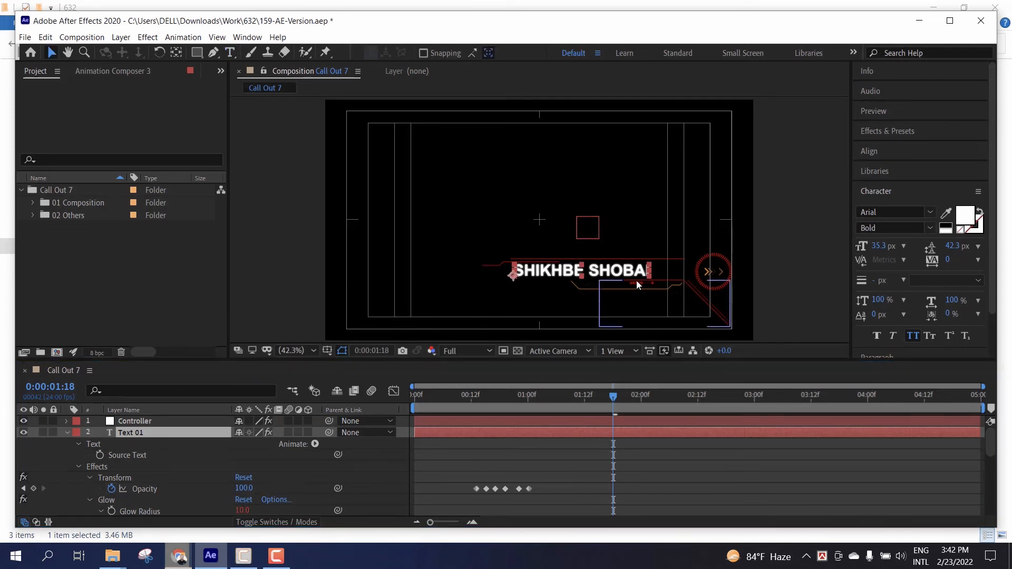
pyautogui.click(621, 272)
pyautogui.moveTo(621, 272); pyautogui.dragTo(650, 272)
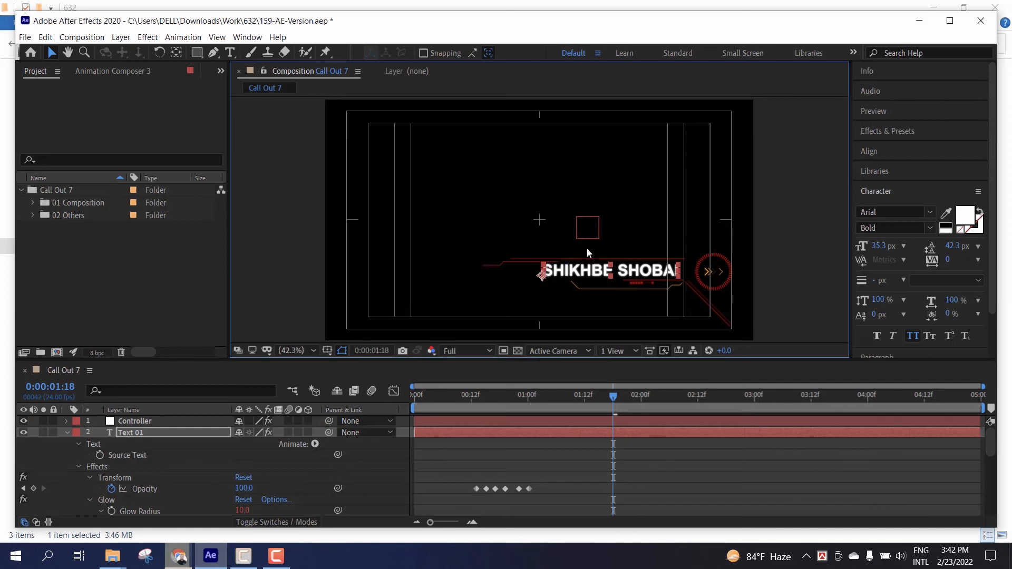
pyautogui.click(977, 261)
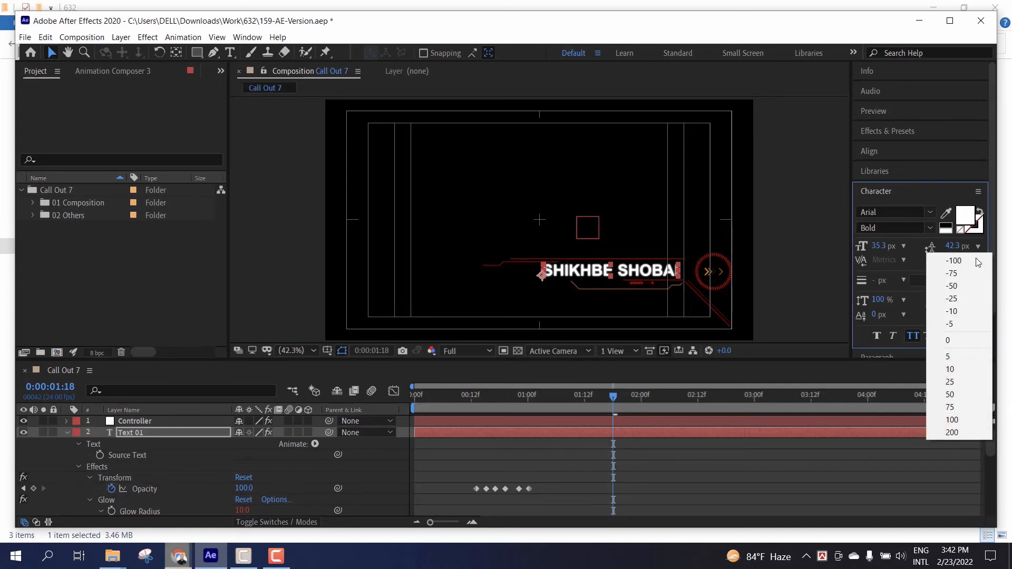
pyautogui.click(949, 381)
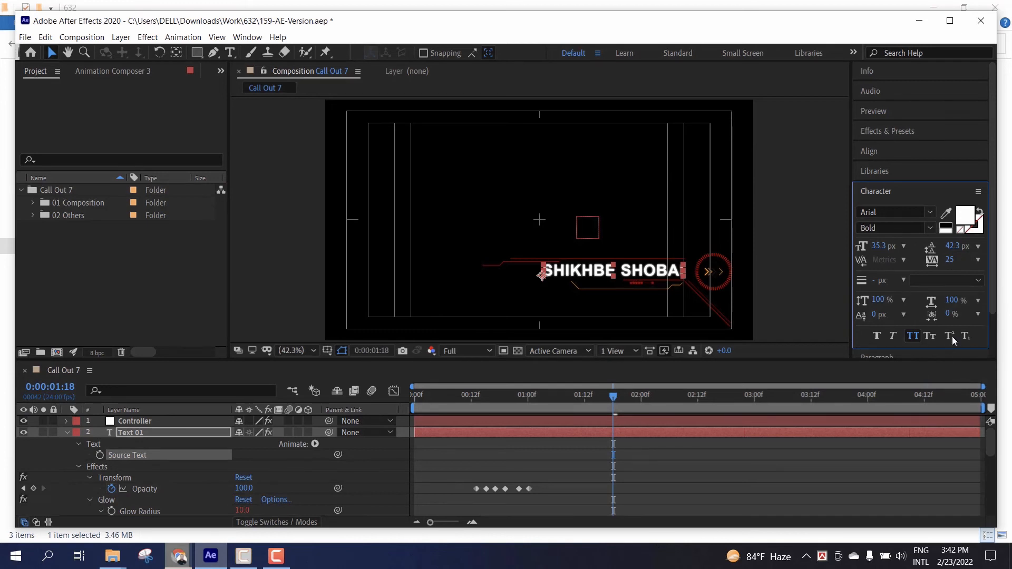
# - Collapse the Text 01 layer's properties and review the Call Out 7 animation through 0:00:03:02
pyautogui.click(802, 323)
pyautogui.moveTo(613, 397); pyautogui.dragTo(616, 441)
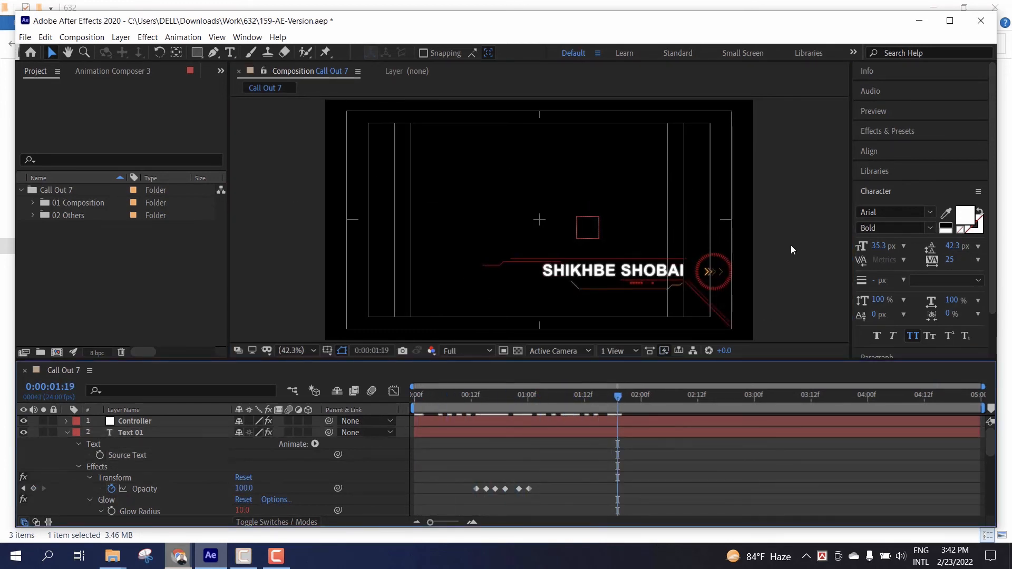
pyautogui.click(65, 435)
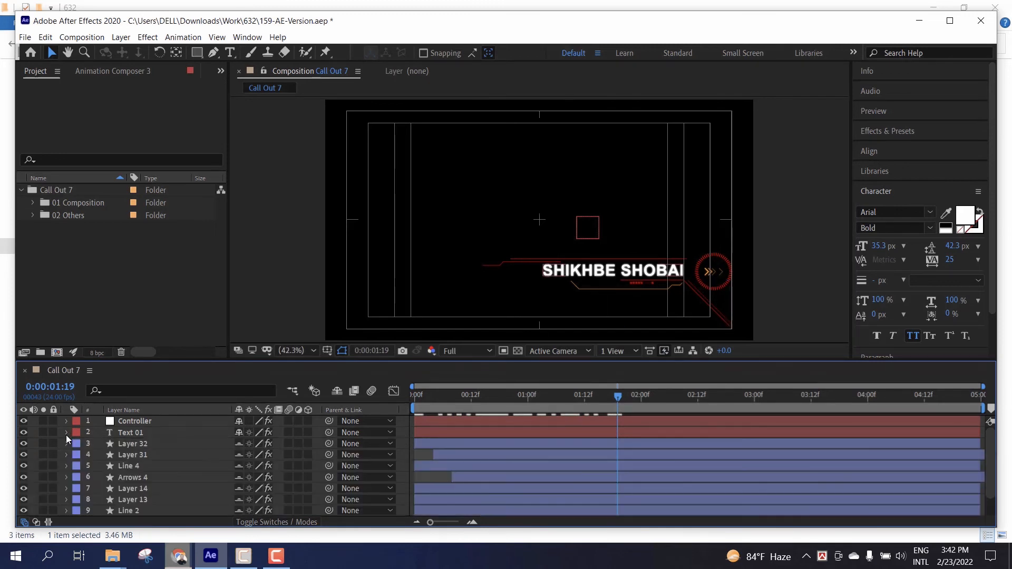
pyautogui.scroll(-1, 214, 426)
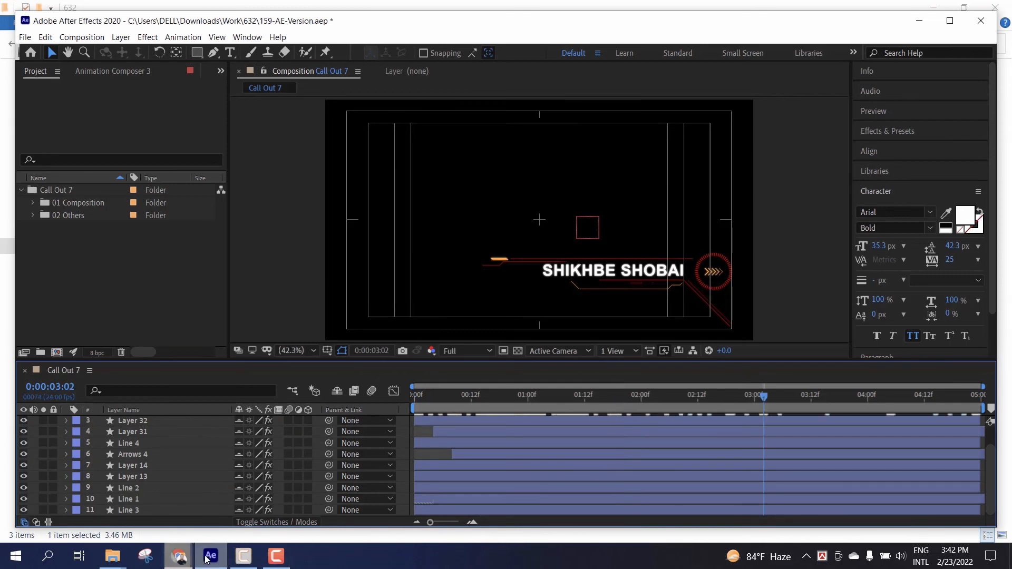
# - Switch to Chrome and open Mixkit's Slideshow category of After Effects templates
pyautogui.click(919, 20)
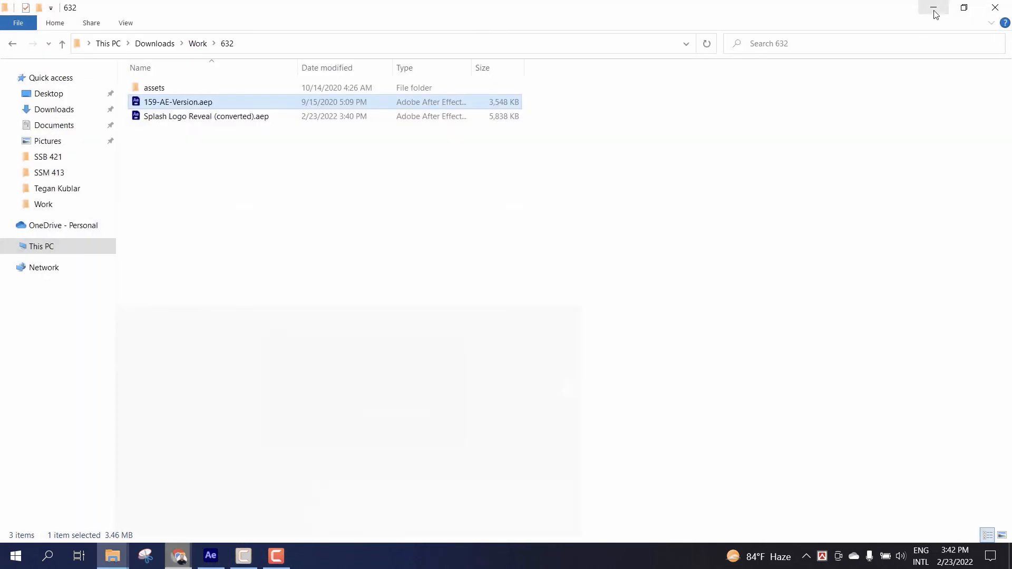
pyautogui.click(930, 6)
pyautogui.click(179, 556)
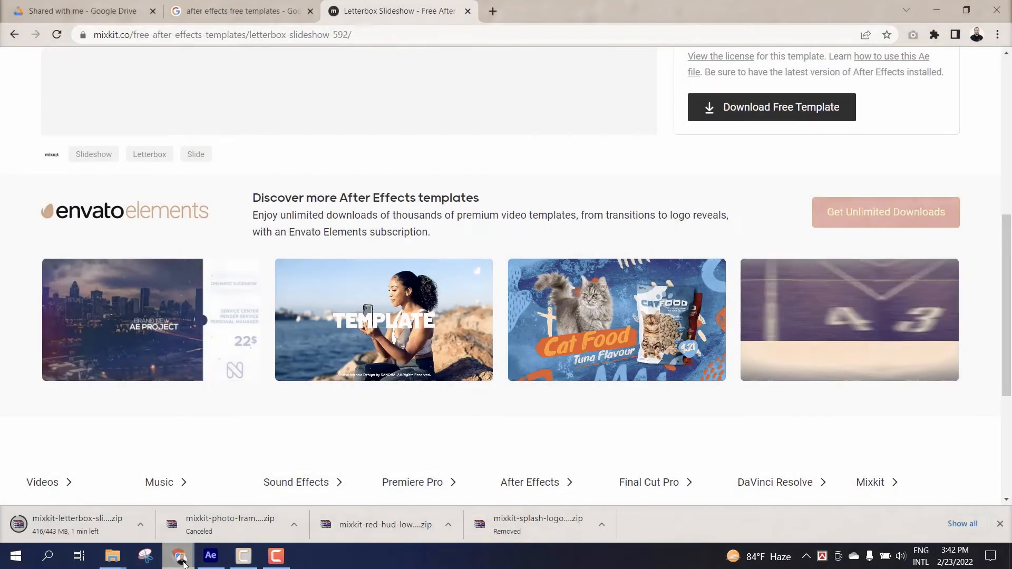
pyautogui.scroll(6, 562, 270)
pyautogui.scroll(1, 562, 270)
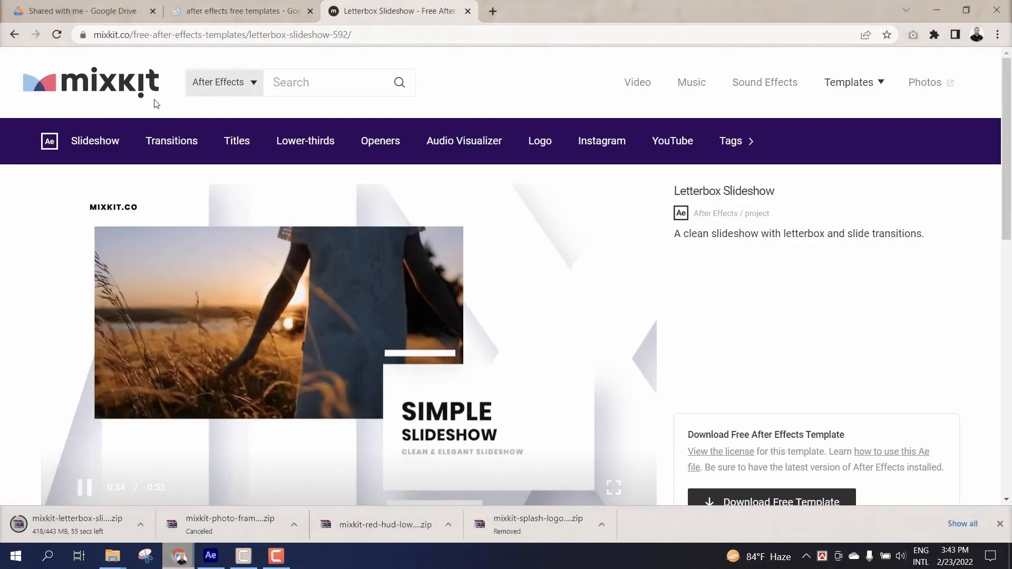
pyautogui.click(98, 142)
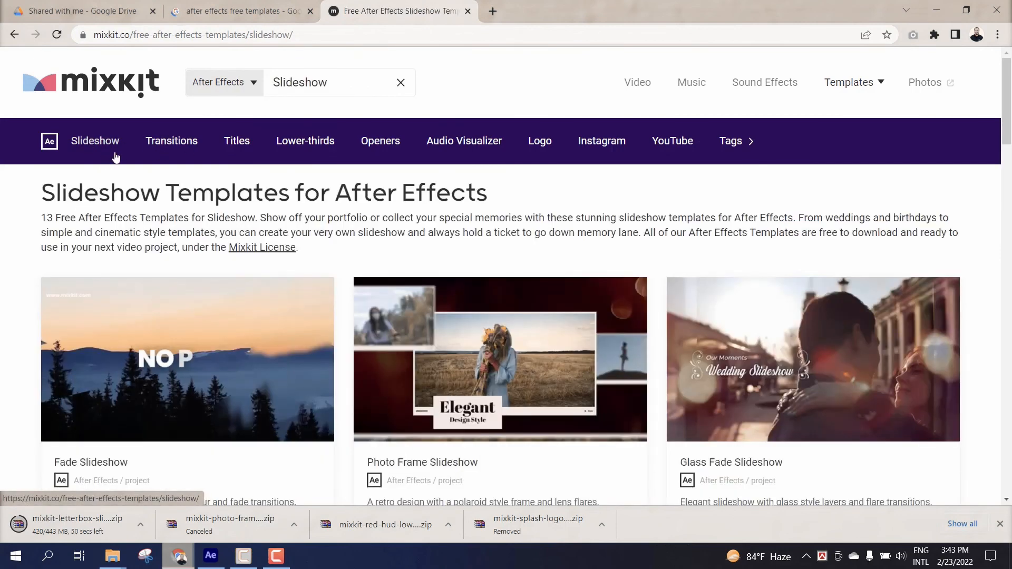
# - Open the Photo Frame Slideshow template's page and check its preview and free download option
pyautogui.scroll(-3, 587, 294)
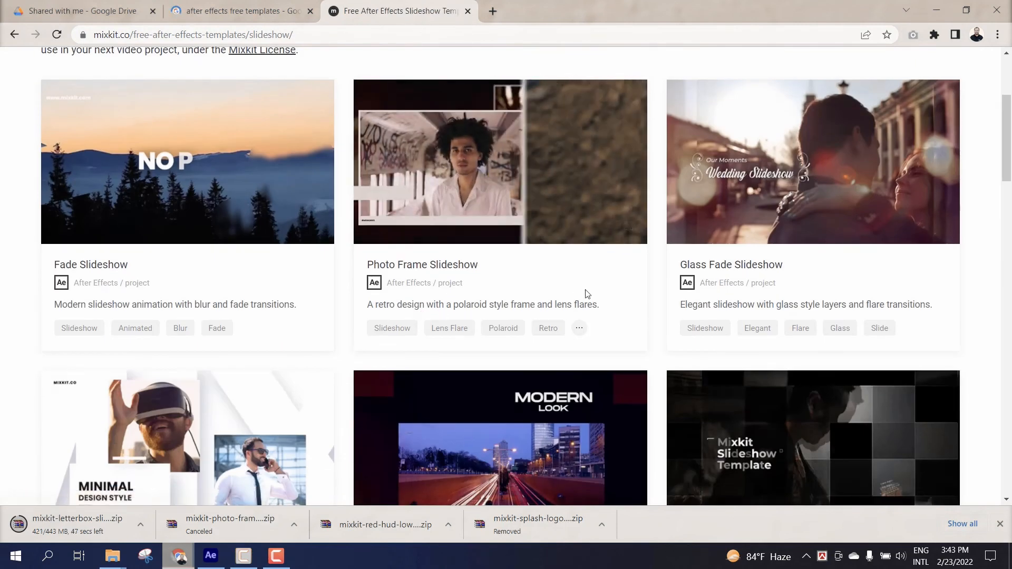
pyautogui.click(443, 266)
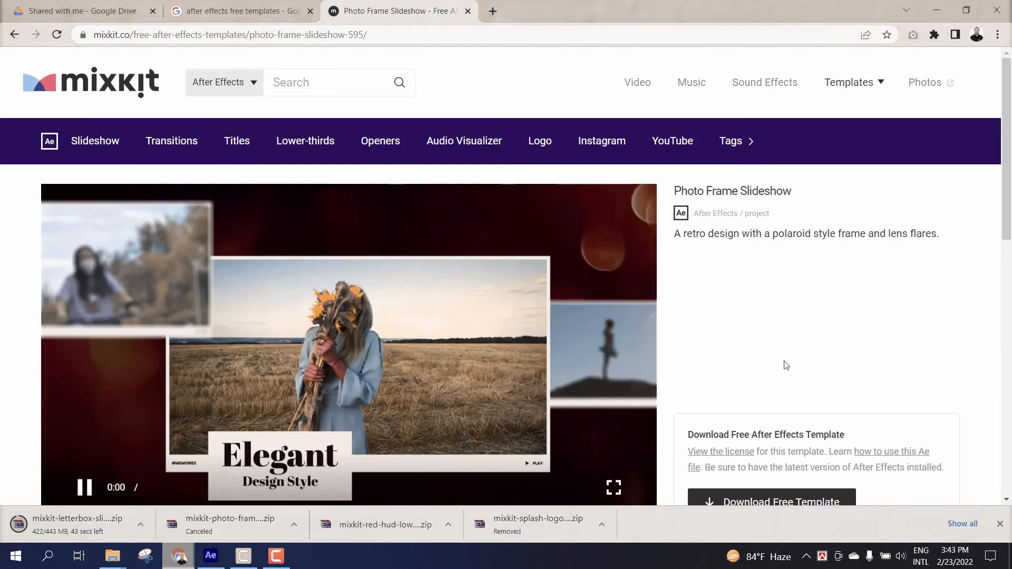
pyautogui.scroll(-3, 790, 364)
pyautogui.click(796, 373)
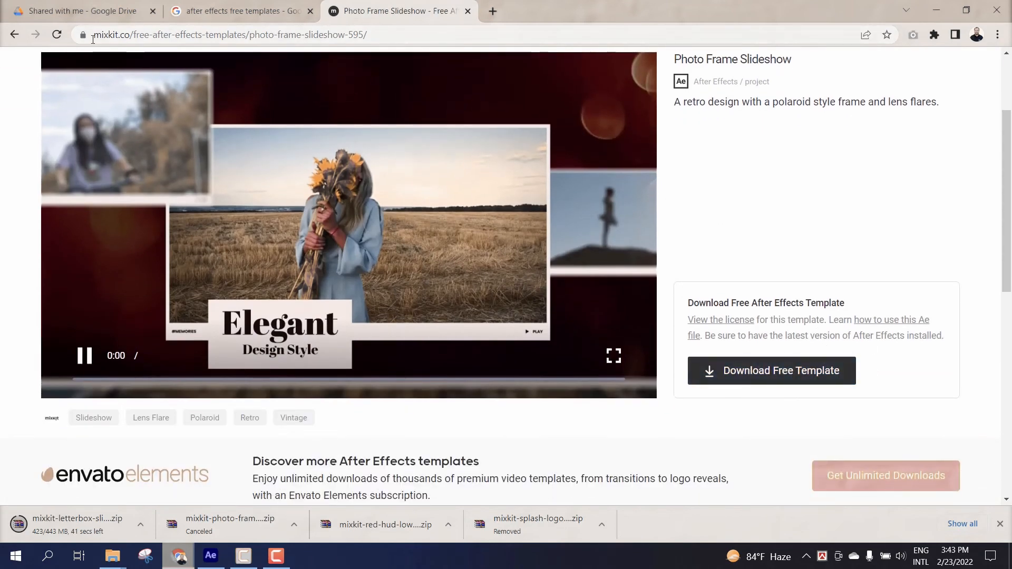
# - Return to the slideshow category, browse the other slideshow templates, and switch back to After Effects
pyautogui.click(16, 34)
pyautogui.scroll(-4, 701, 194)
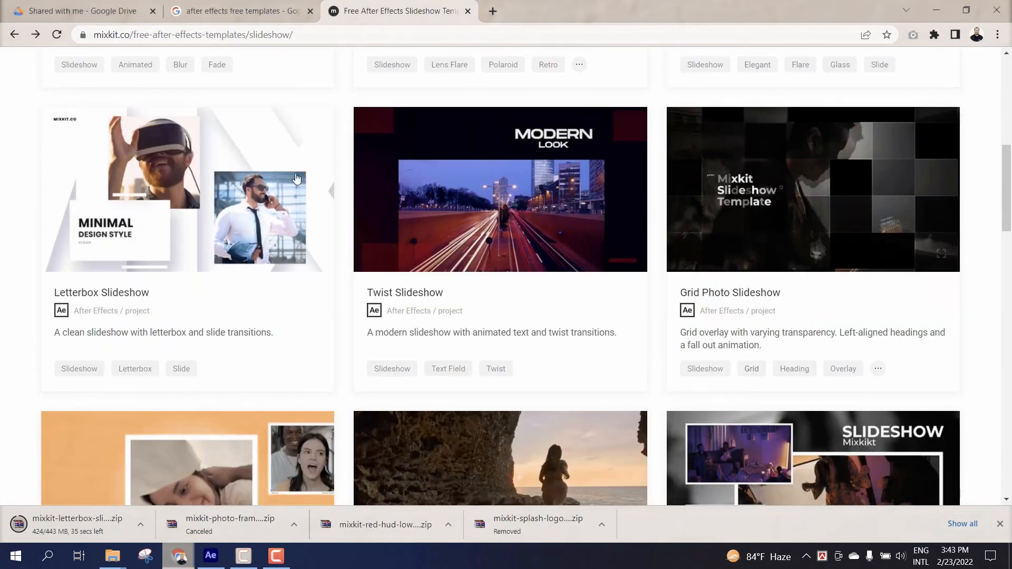
pyautogui.scroll(-4, 701, 193)
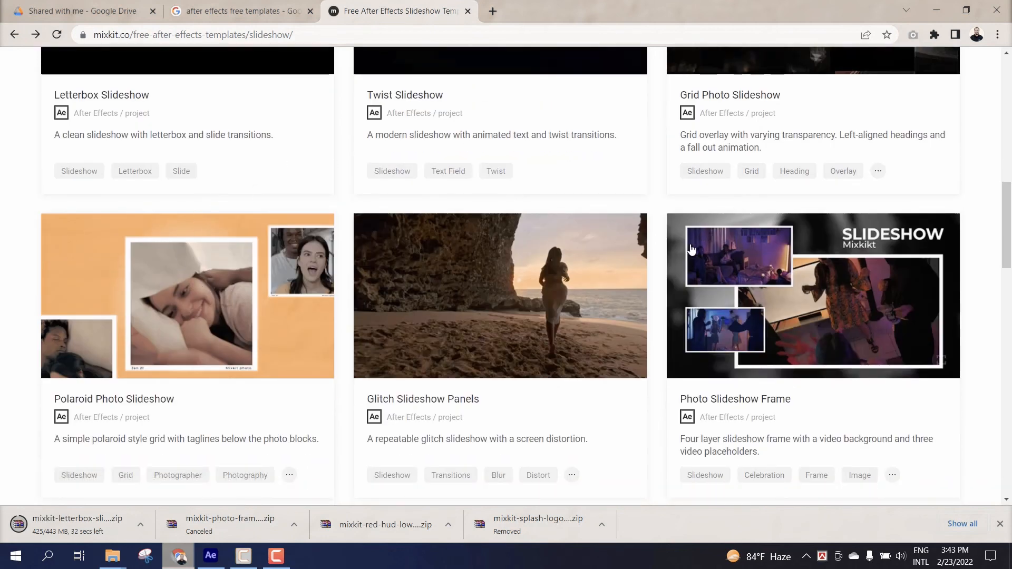
pyautogui.scroll(-2, 692, 250)
pyautogui.click(211, 556)
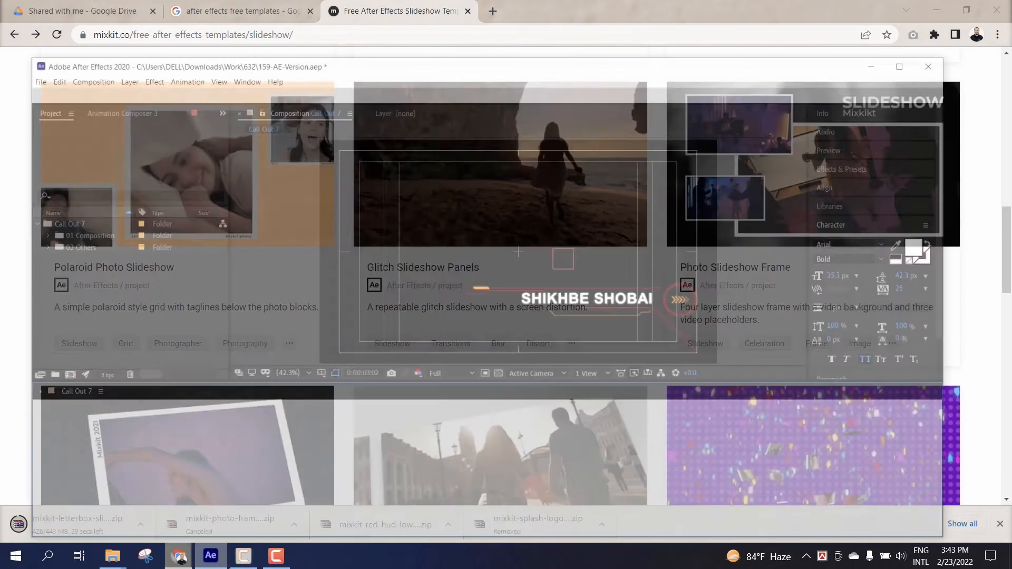